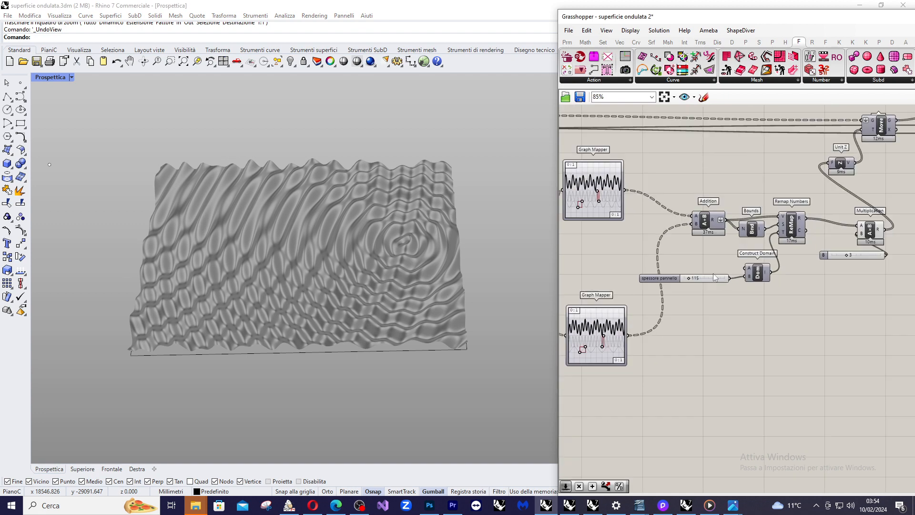
scroll(792, 222, "down", 1)
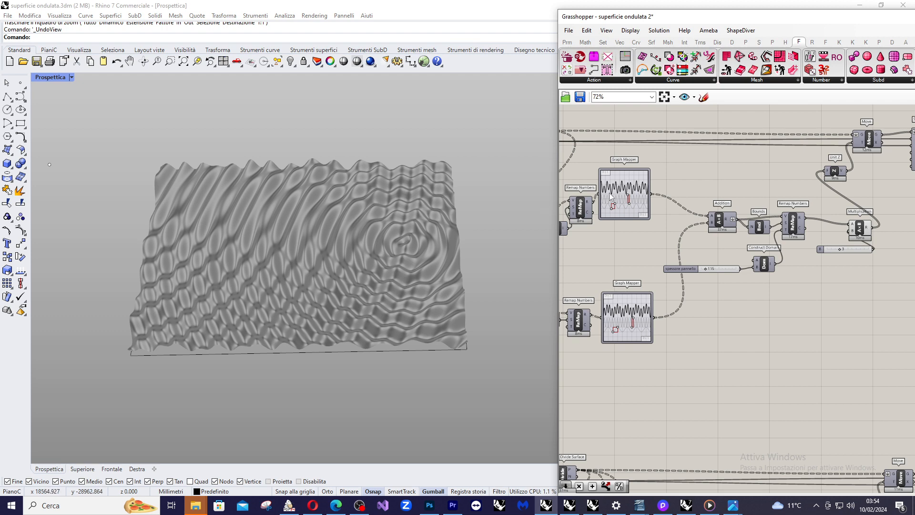
Shift the two Graph Mapper components of the upper definition slightly on the canvas.
scroll(616, 195, "up", 6)
scroll(626, 192, "up", 3)
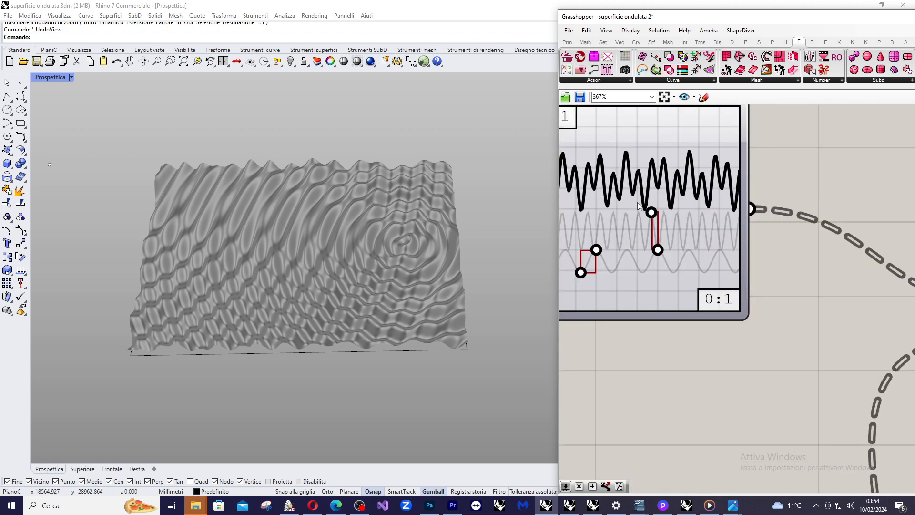
scroll(745, 189, "down", 4)
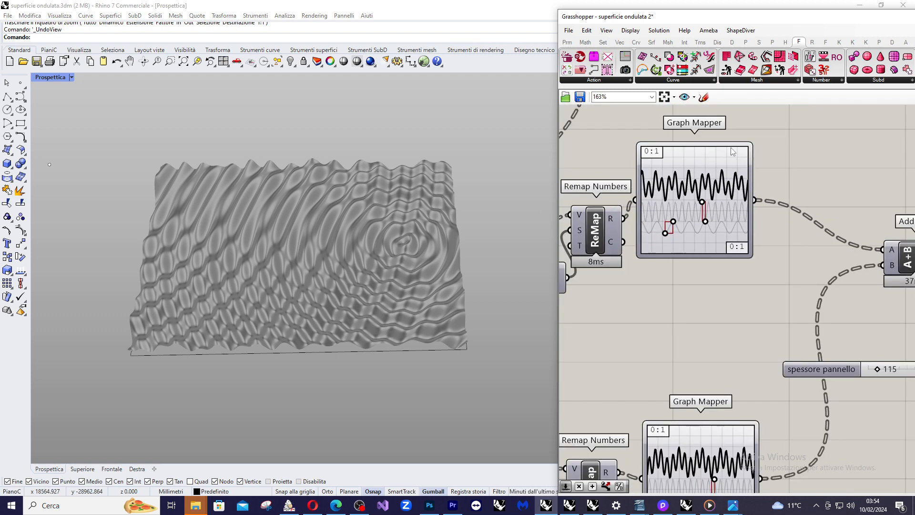
left_click_drag(733, 152, 752, 166)
scroll(736, 203, "up", 3)
scroll(711, 187, "down", 3)
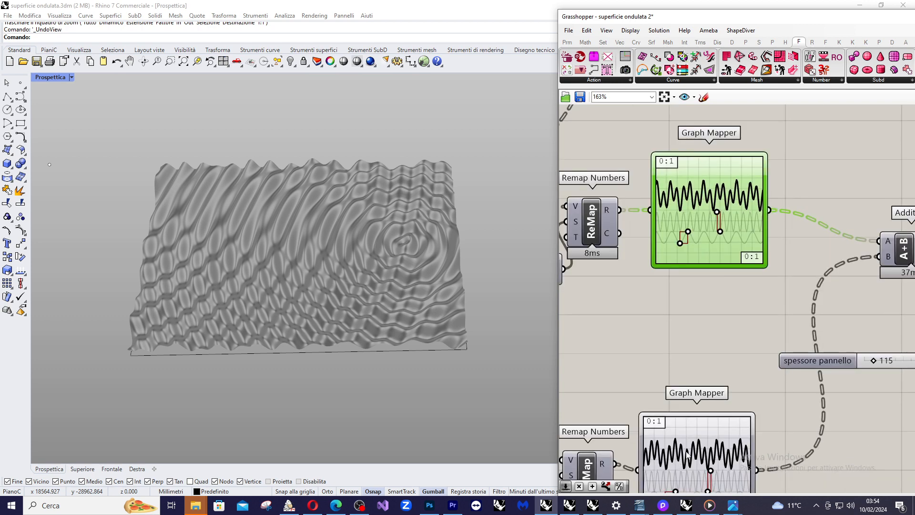
left_click_drag(686, 455, 692, 449)
Reshape the waveforms of both Graph Mappers by nudging the uppermost control handle in each graph slightly.
left_click_drag(717, 215, 716, 213)
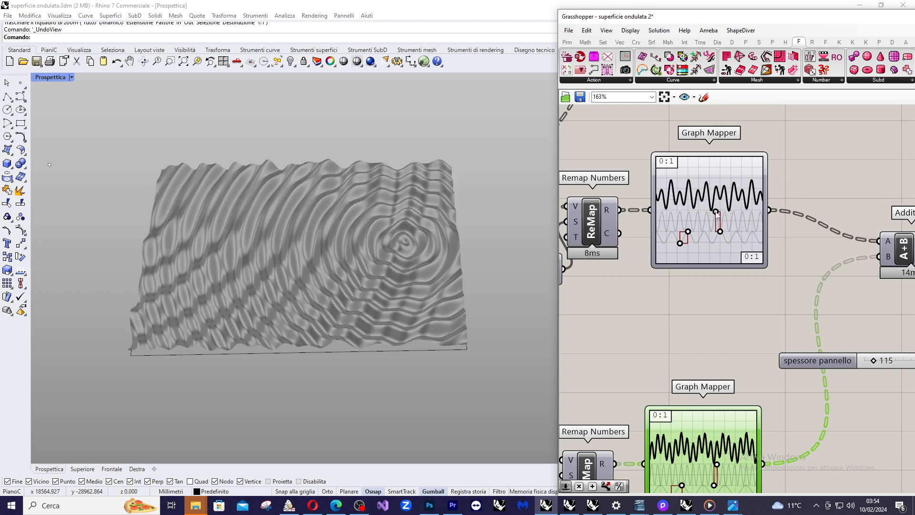
scroll(726, 243, "down", 3)
scroll(738, 385, "up", 6)
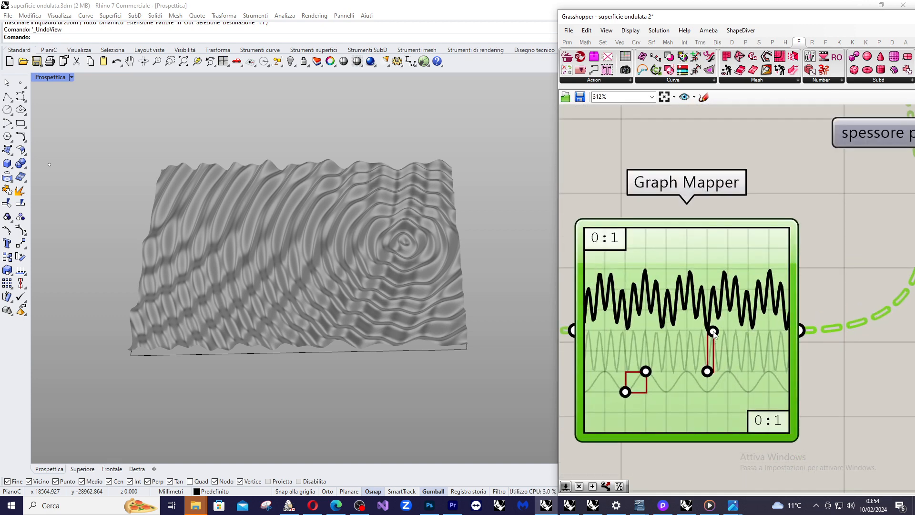
left_click_drag(714, 332, 713, 330)
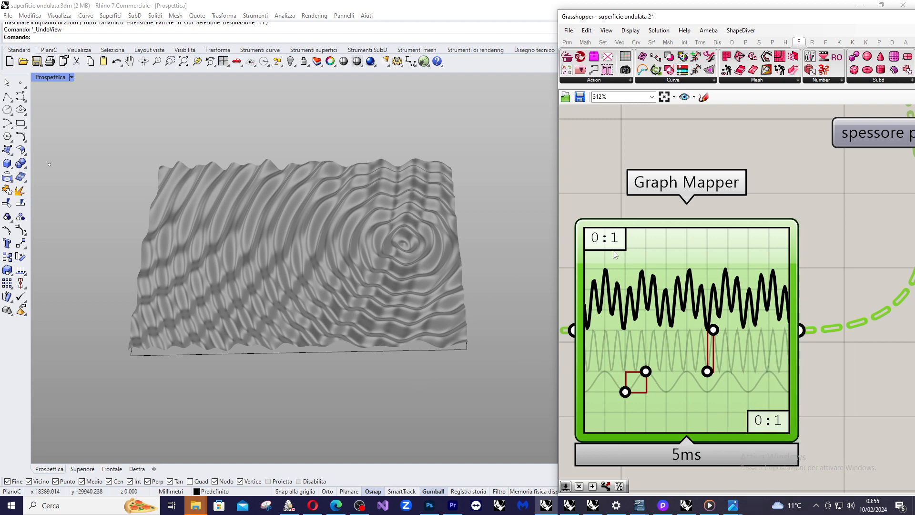
scroll(787, 218, "down", 3)
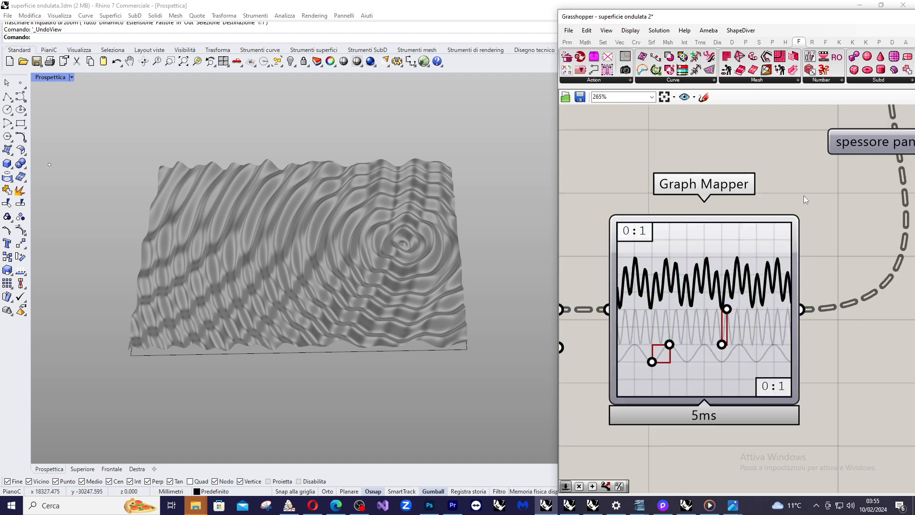
Reposition the Grasshopper window beside the Rhino viewport and extend it to nearly the full screen height.
scroll(784, 231, "down", 6)
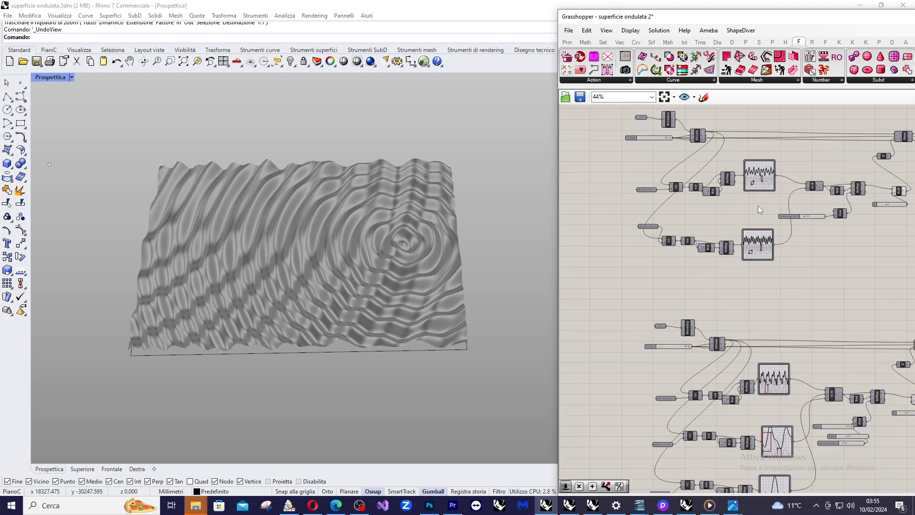
left_click_drag(787, 22, 913, 2)
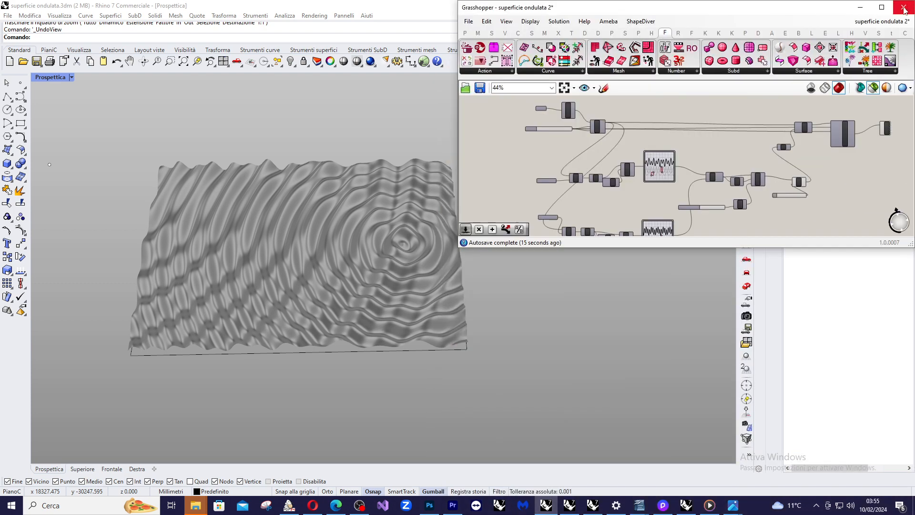
left_click_drag(657, 247, 634, 499)
Move the attractor point outside the panel slightly toward it along the X axis and deselect it.
scroll(215, 258, "down", 5)
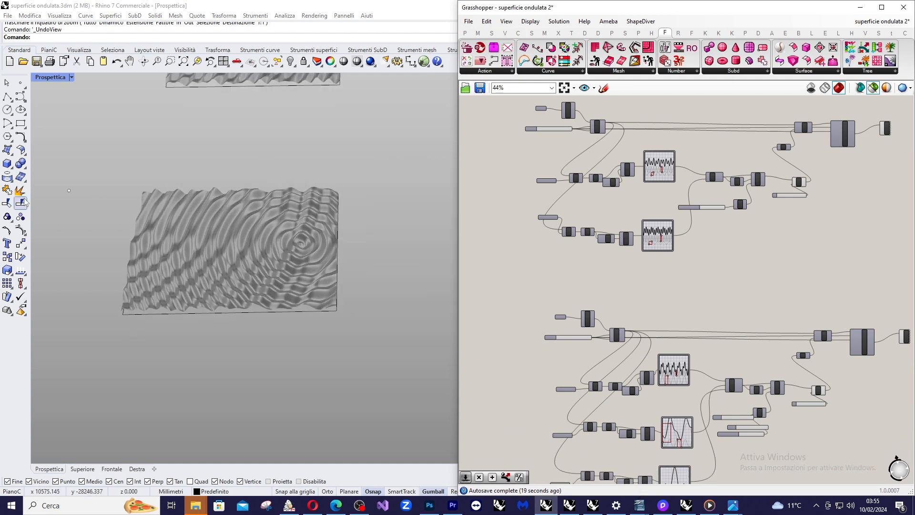
left_click(69, 191)
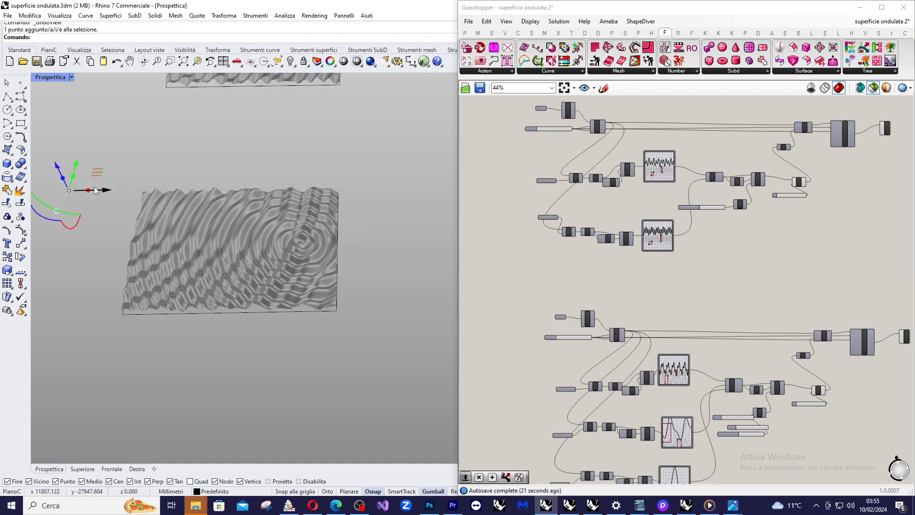
left_click_drag(109, 189, 118, 195)
left_click(305, 152)
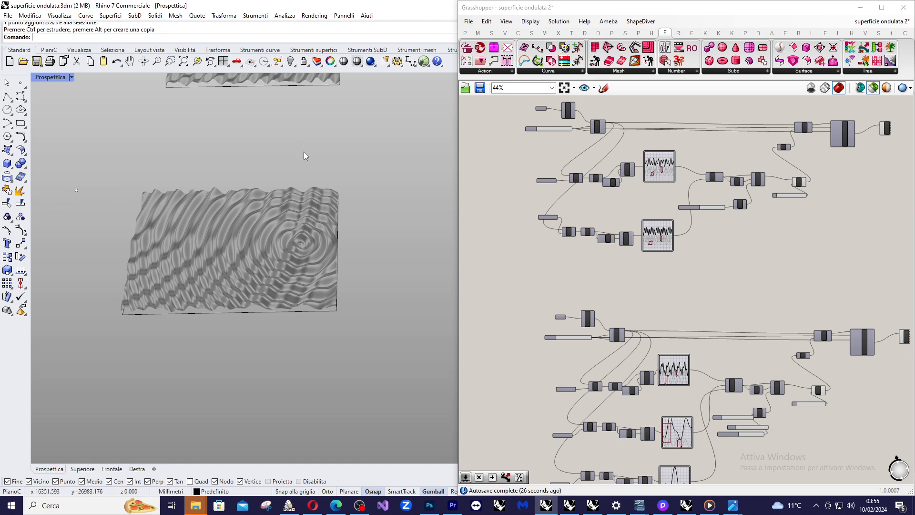
Select the attractor point within the wavy panel and shift it slightly to relocate the ripple centre.
left_click_drag(275, 195, 325, 249)
scroll(323, 253, "up", 2)
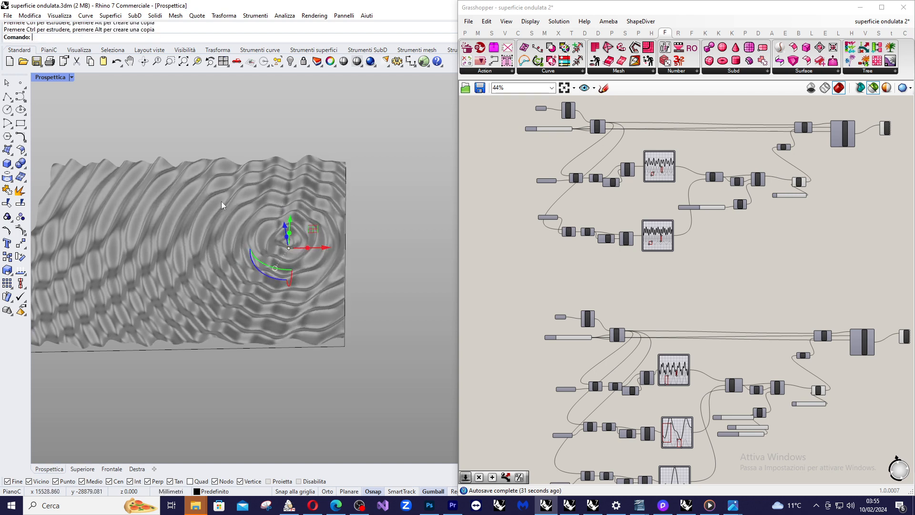
scroll(352, 192, "down", 4)
scroll(251, 215, "up", 4)
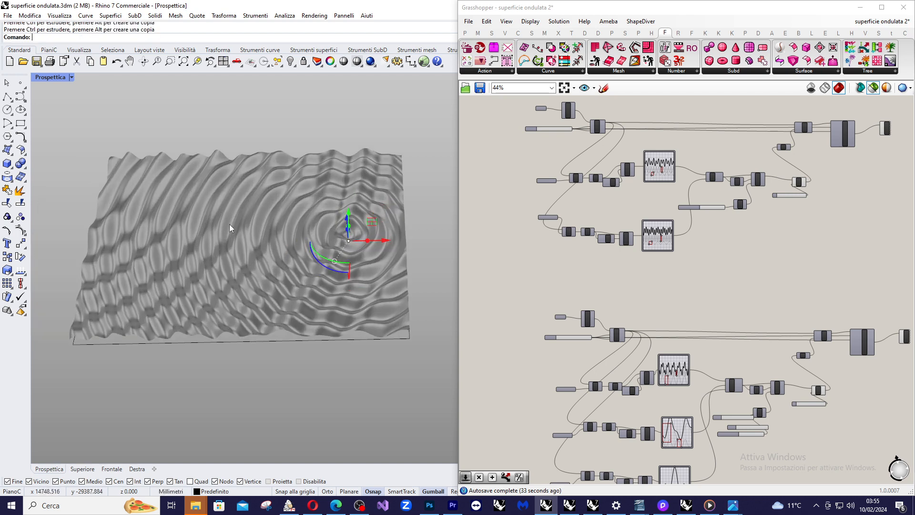
Inspect the Curve and Boundary Surfaces components at the start of the upper definition, previewing each one's geometry.
scroll(587, 299, "down", 1)
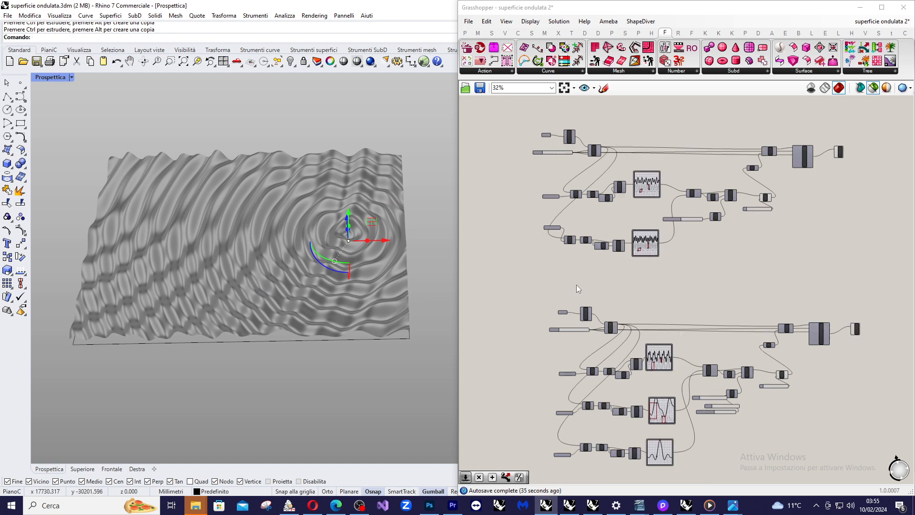
left_click_drag(508, 126, 853, 274)
scroll(622, 147, "up", 6)
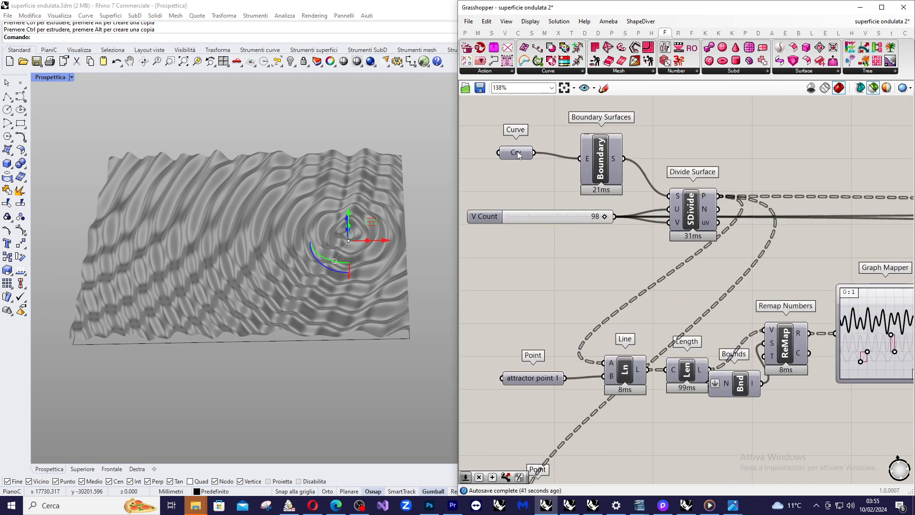
left_click(517, 153)
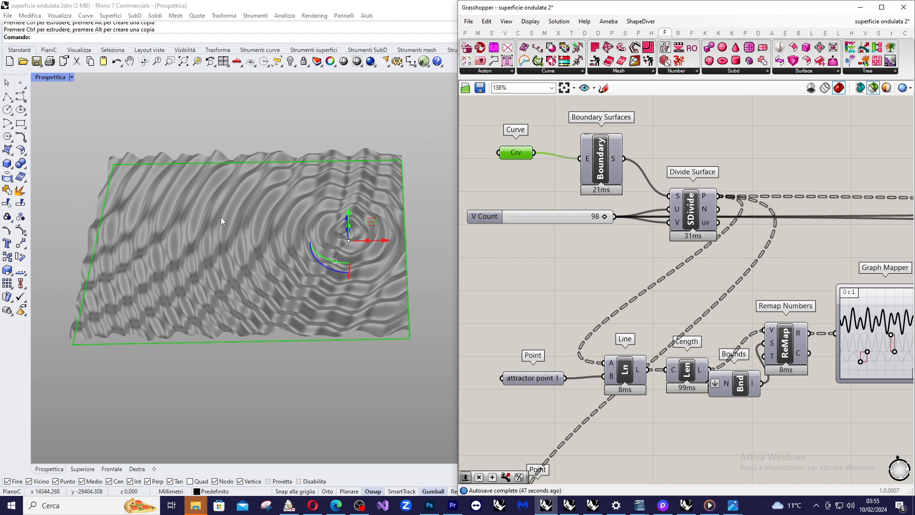
left_click(610, 162)
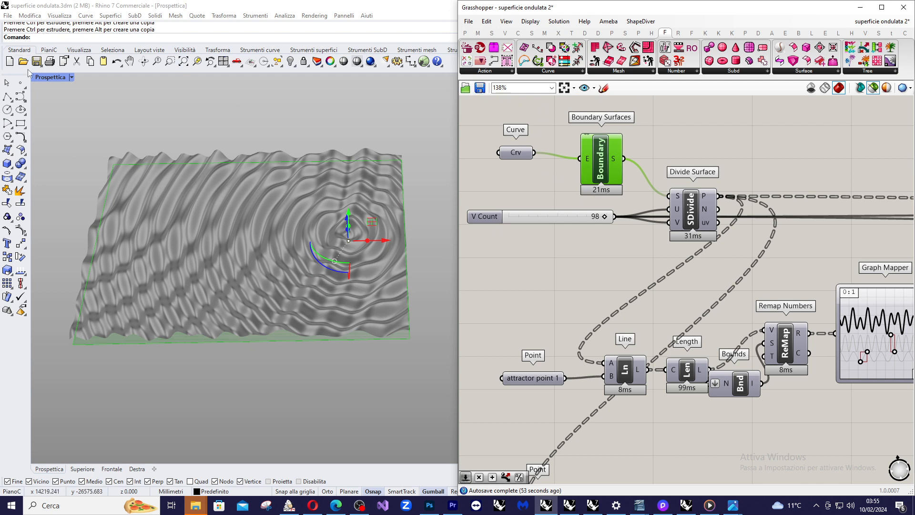
Set the perspective viewport to the Ombreggiata display mode with the Boundary Surfaces component selected for preview.
left_click(52, 81)
left_click(67, 123)
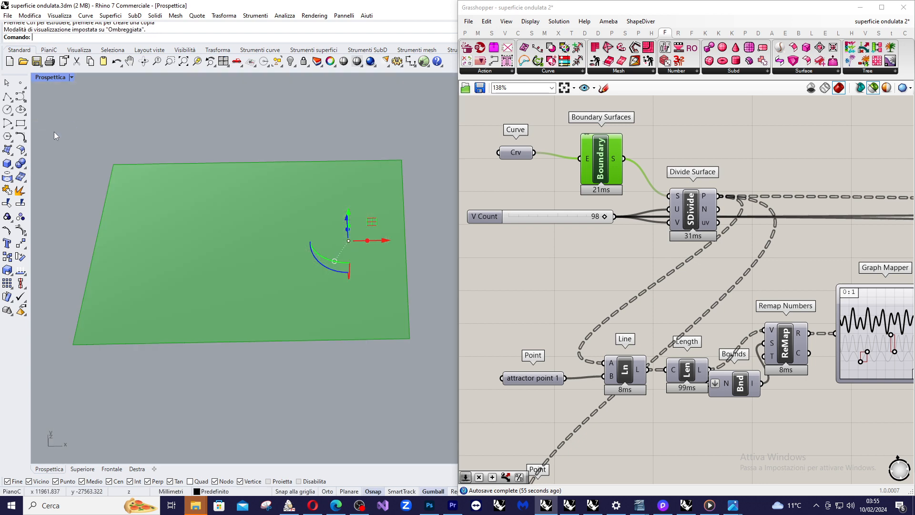
left_click(582, 197)
left_click(610, 175)
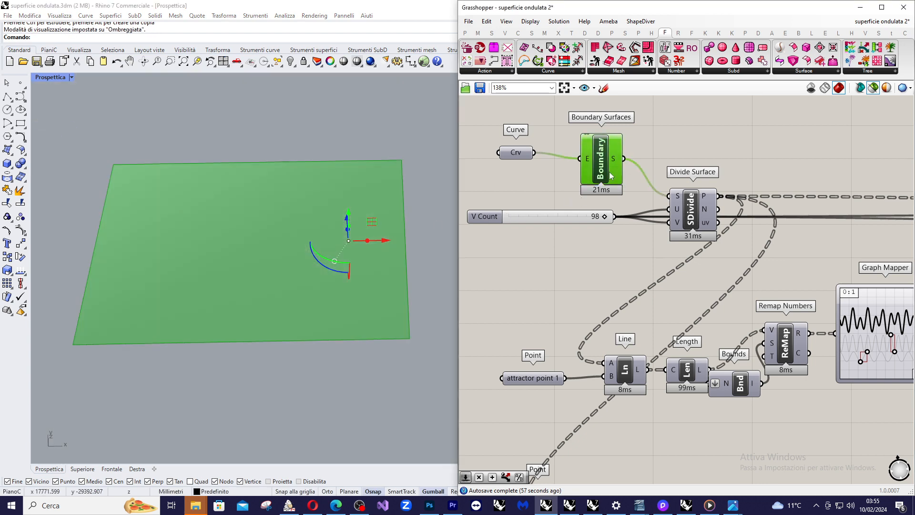
Select the Divide Surface component and examine its point grid closely in the viewport.
left_click_drag(703, 197, 705, 201)
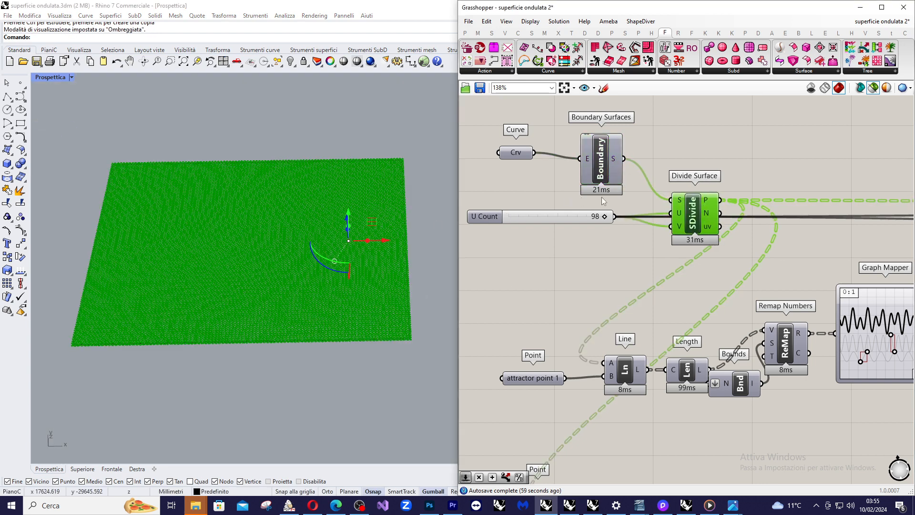
scroll(584, 219, "up", 3)
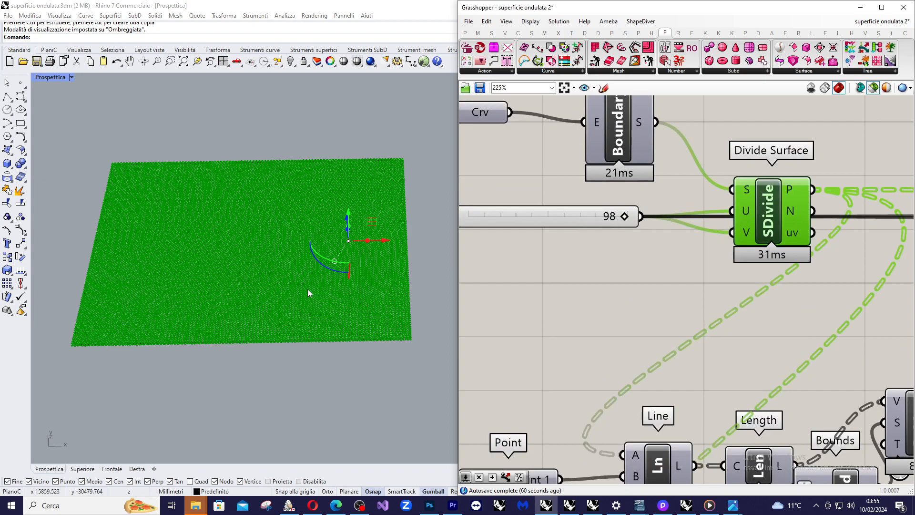
scroll(292, 323, "up", 3)
scroll(201, 370, "down", 5)
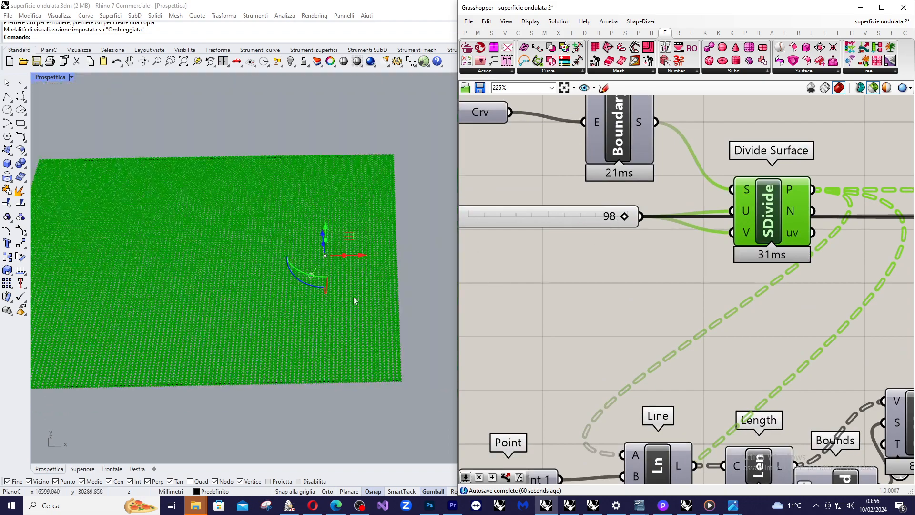
scroll(393, 244, "up", 5)
scroll(393, 244, "down", 5)
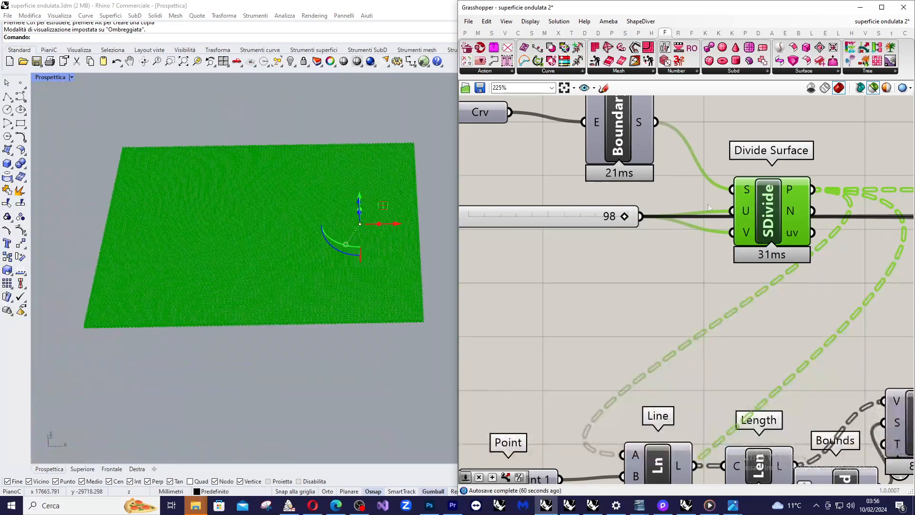
scroll(647, 194, "down", 2)
scroll(781, 203, "down", 2)
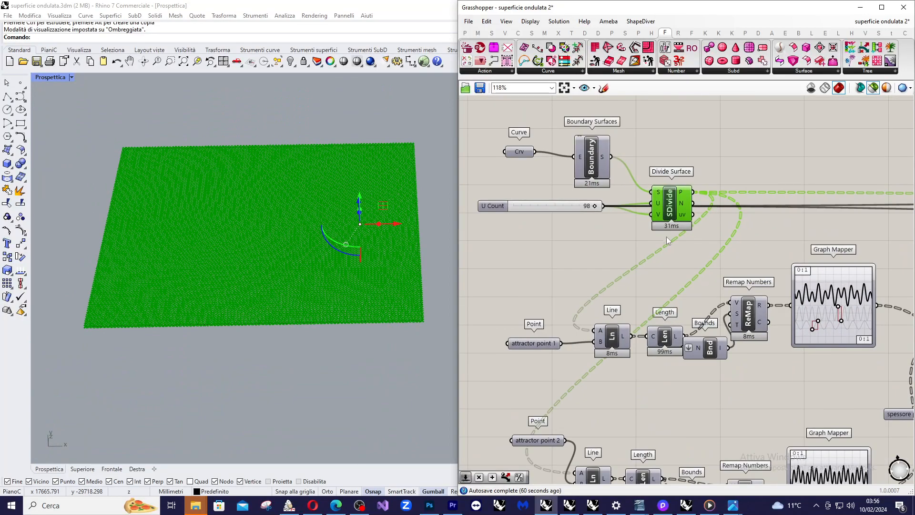
Follow the upper definition through to the Move component and select it to preview the displaced points.
scroll(660, 229, "up", 2)
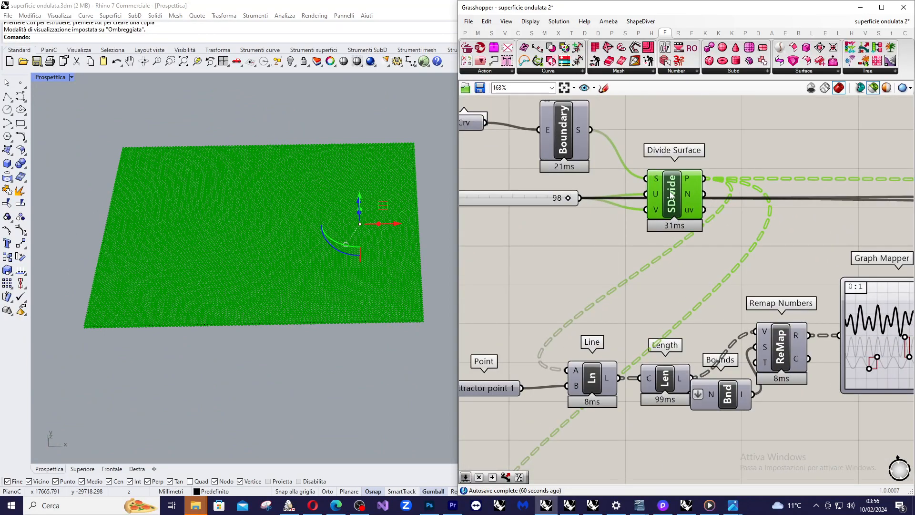
scroll(672, 193, "down", 4)
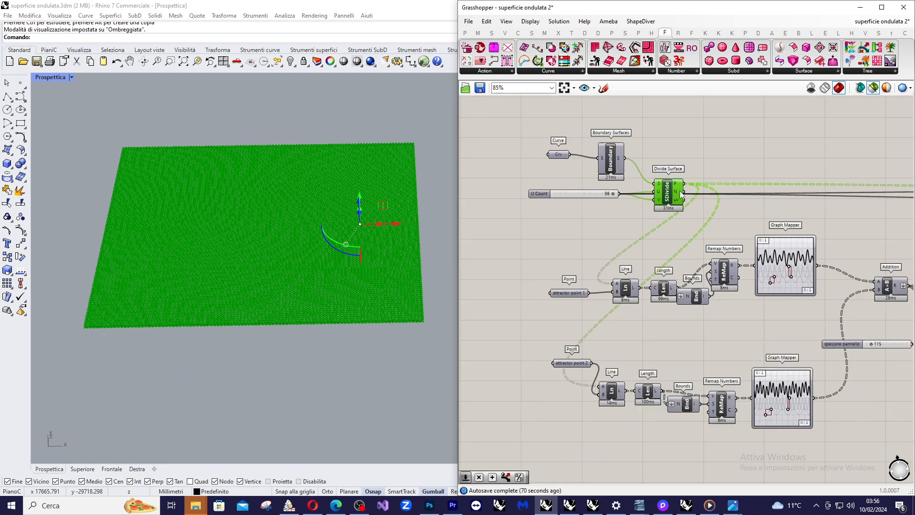
scroll(681, 193, "up", 1)
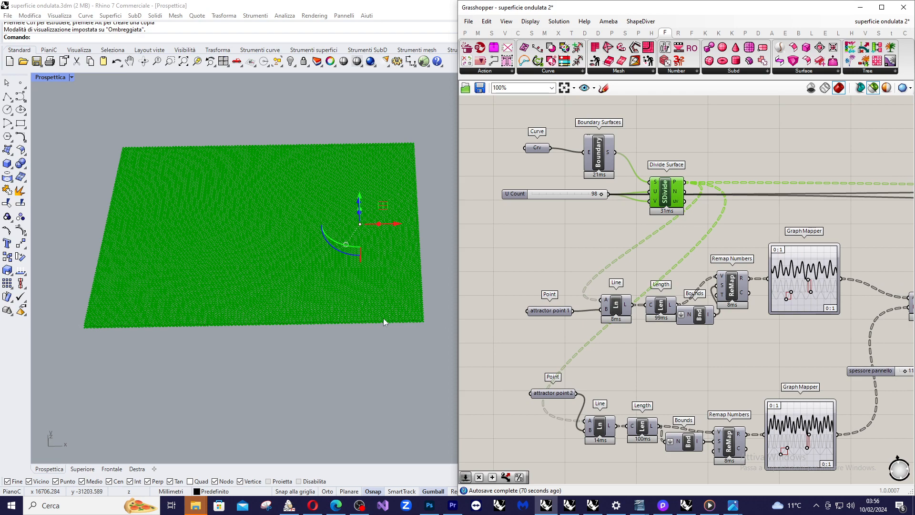
scroll(570, 201, "down", 5)
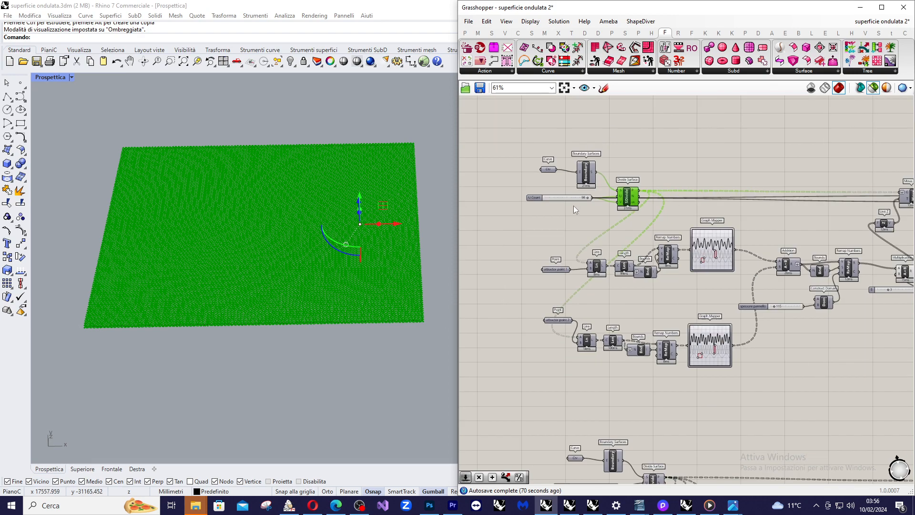
scroll(848, 200, "up", 4)
scroll(851, 200, "up", 2)
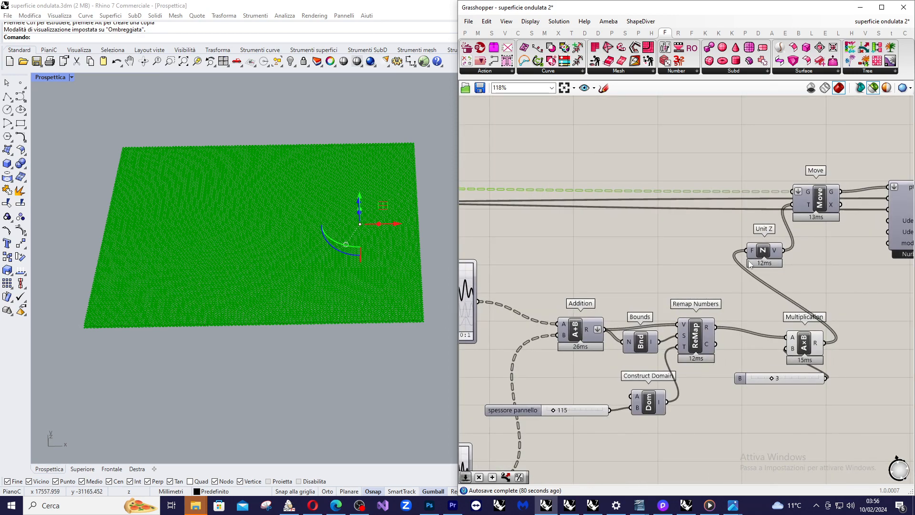
scroll(819, 201, "up", 1)
left_click(820, 200)
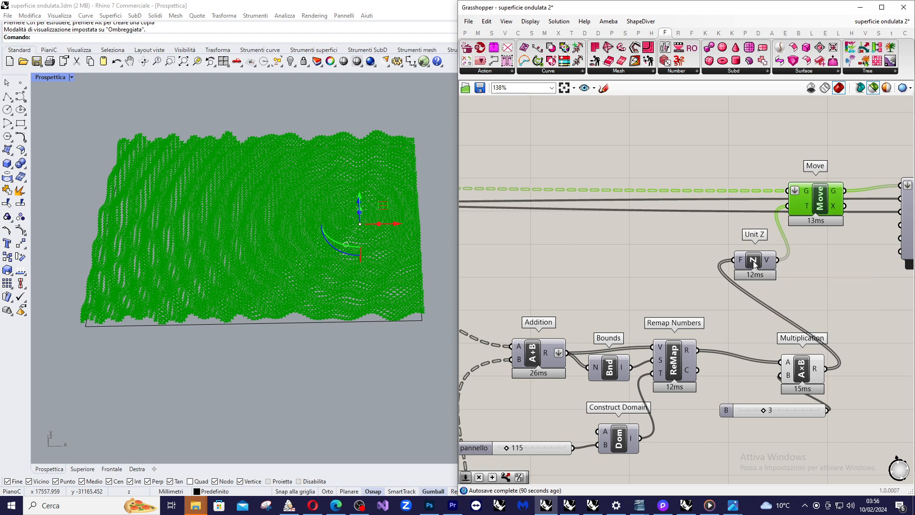
Return to the attractor point branches of the definition and clear the component selection.
scroll(780, 224, "down", 4)
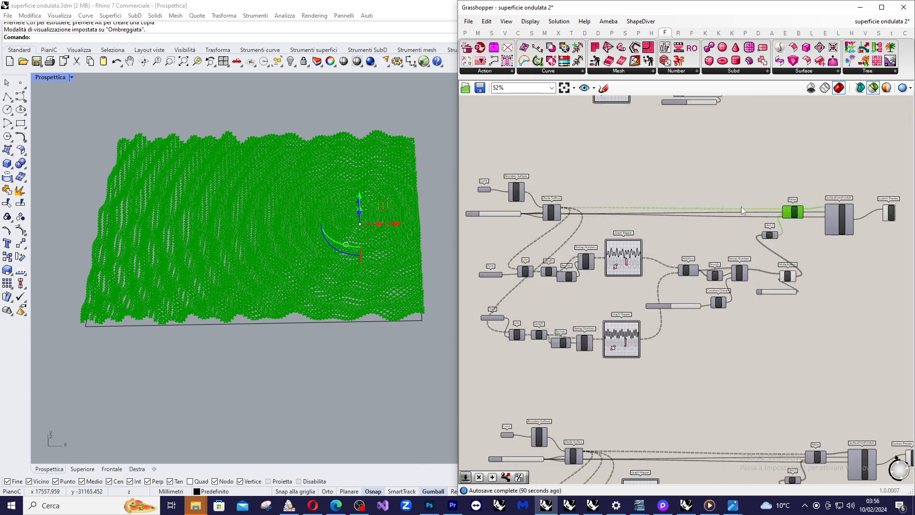
scroll(548, 238, "up", 2)
scroll(542, 247, "up", 1)
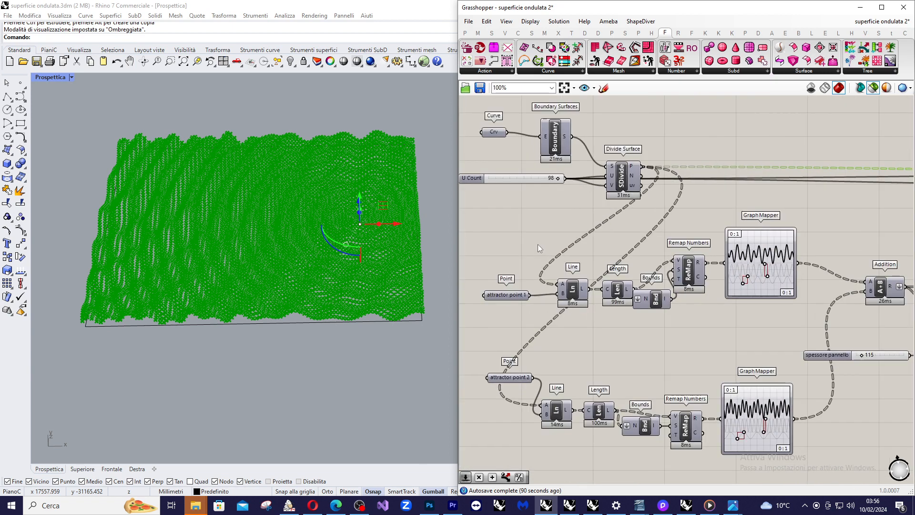
left_click(538, 244)
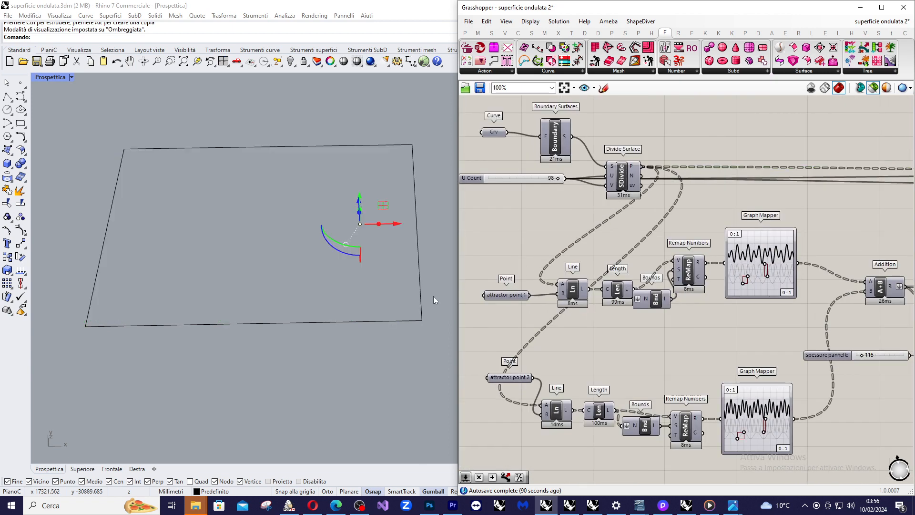
Look through the options of the attractor point 1 parameter and close them without choosing any.
left_click(510, 295)
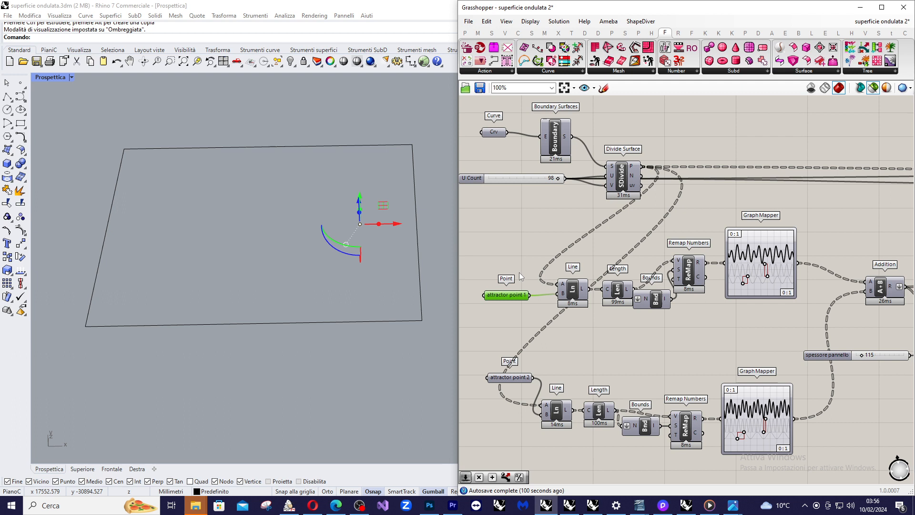
right_click(512, 297)
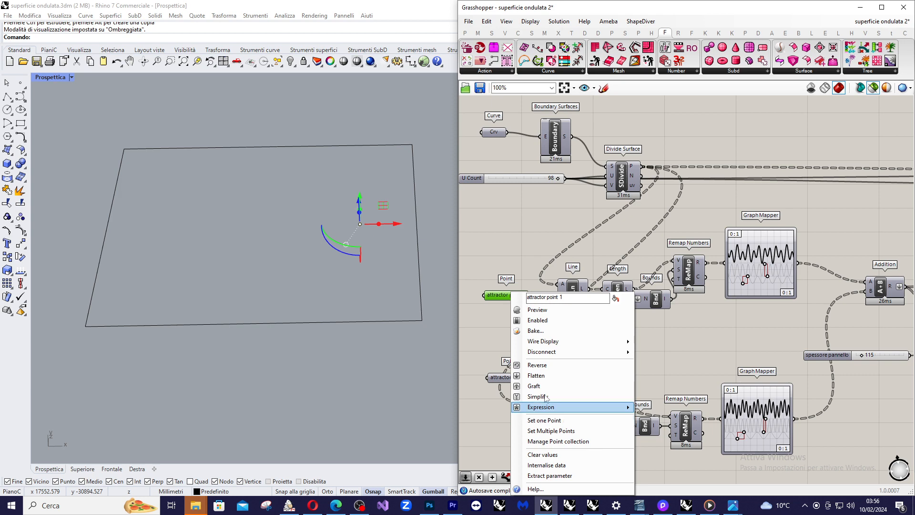
left_click(514, 241)
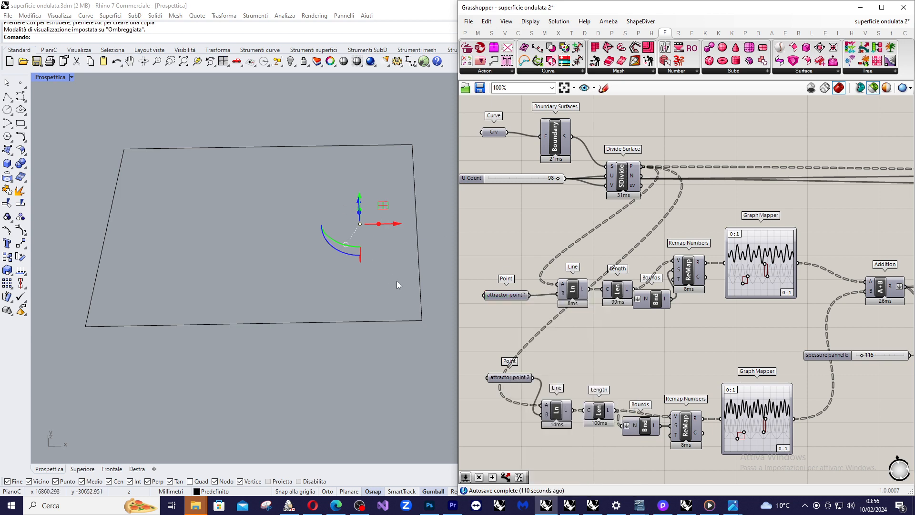
scroll(571, 249, "down", 1)
scroll(494, 323, "up", 1)
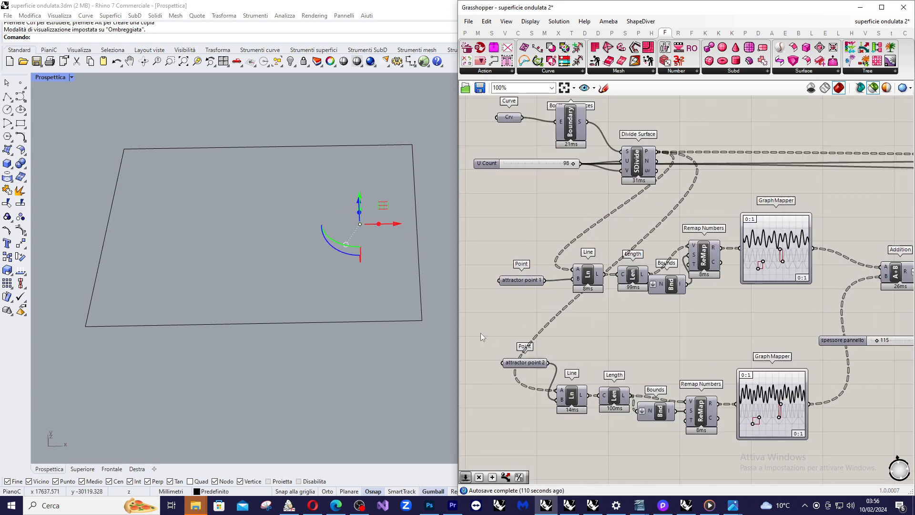
Reference the selected Rhino point inside the rectangle as the single point of the attractor point 2 parameter.
left_click(513, 365)
right_click(514, 366)
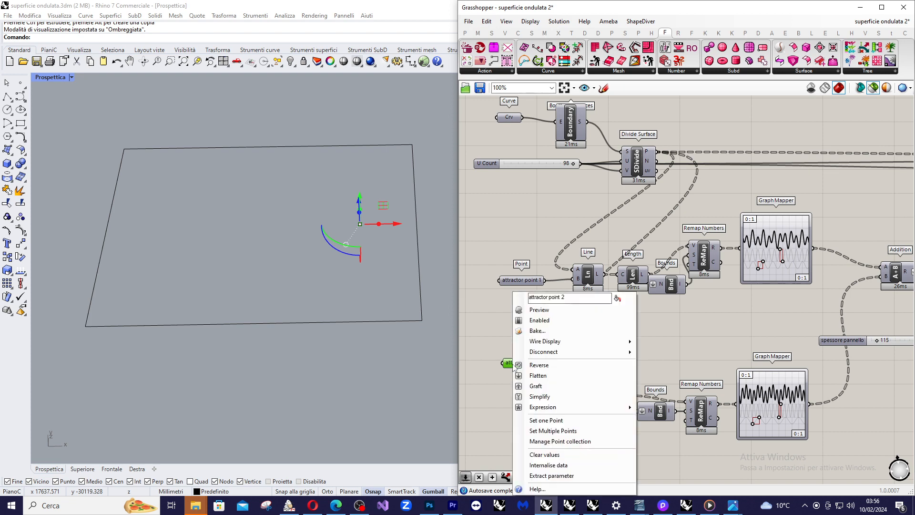
left_click(551, 416)
scroll(279, 168, "down", 2)
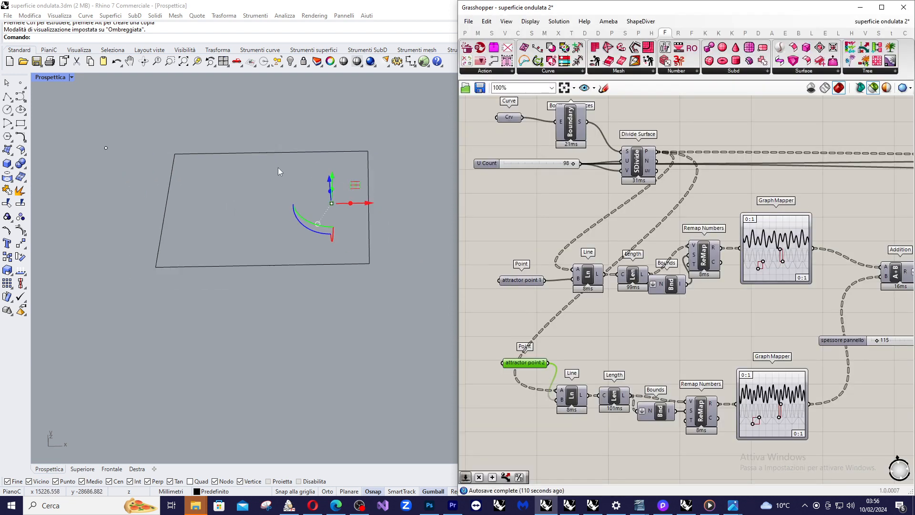
left_click(95, 144)
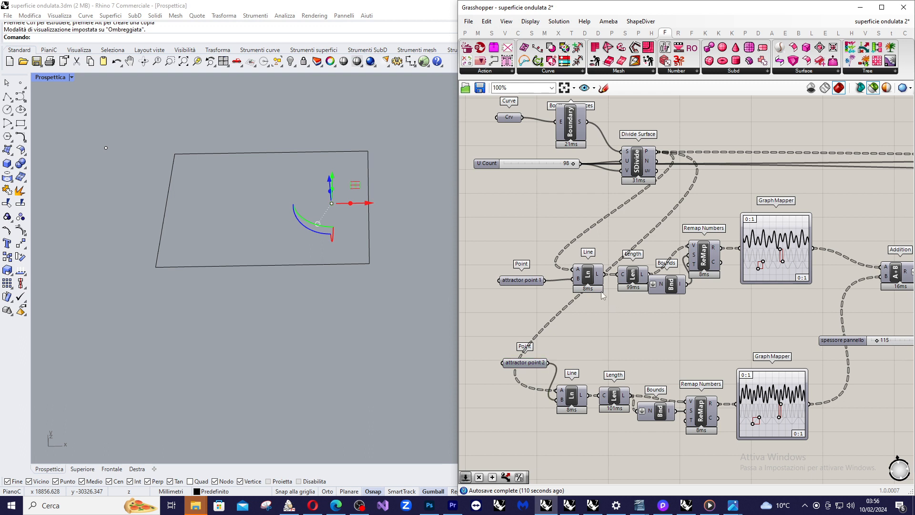
Preview the upper Line component's lines between the surface grid points and attractor point 1, and clear the selection.
left_click(589, 276)
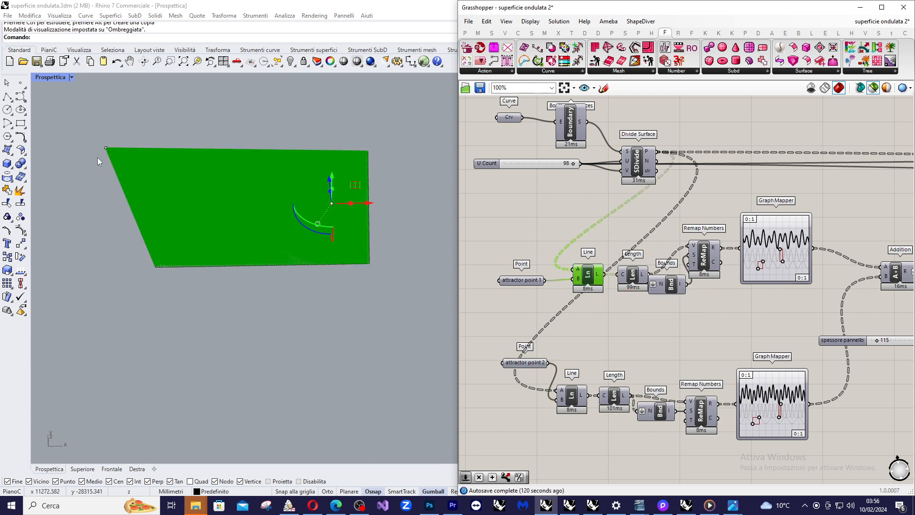
scroll(117, 157, "up", 1)
scroll(118, 156, "up", 1)
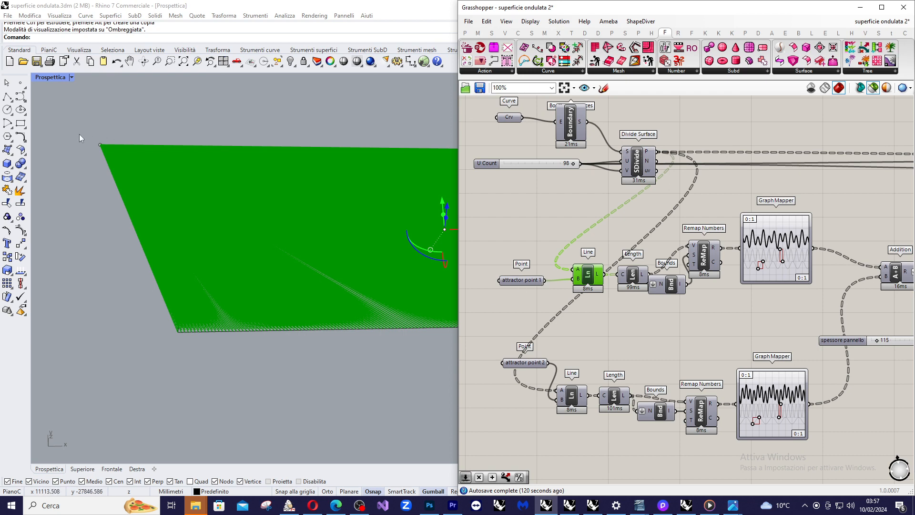
left_click_drag(73, 130, 114, 167)
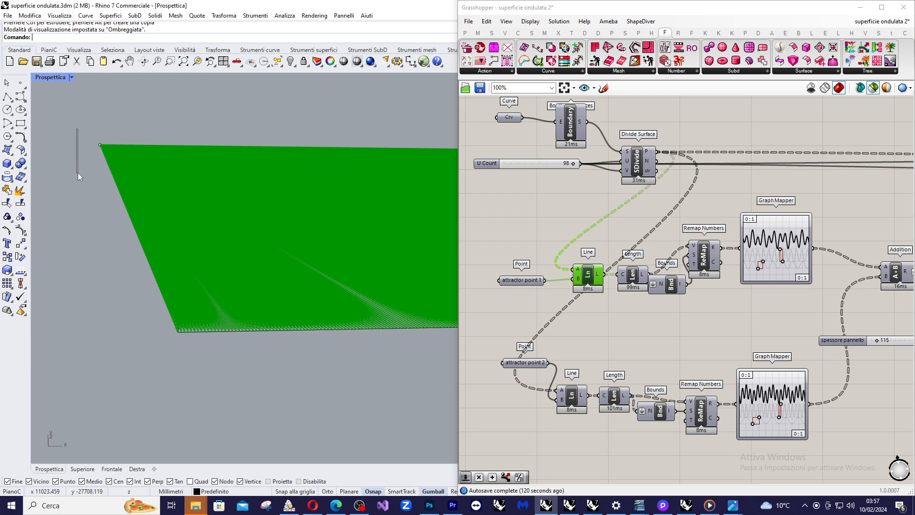
left_click(566, 252)
Select the upper Line component again, examine closely where its lines meet at attractor point 1, and deselect it.
scroll(593, 269, "up", 1)
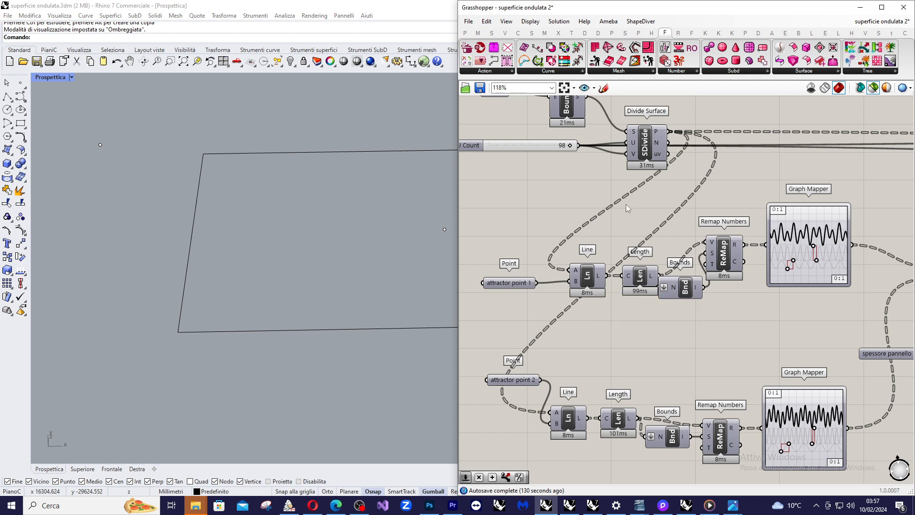
scroll(584, 277, "up", 4)
left_click(586, 274)
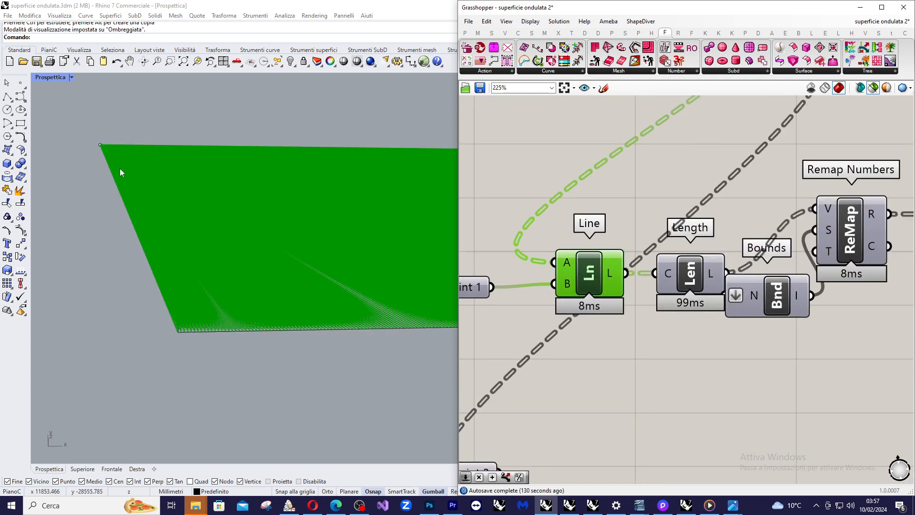
right_click_drag(119, 168, 108, 139)
scroll(131, 179, "down", 5)
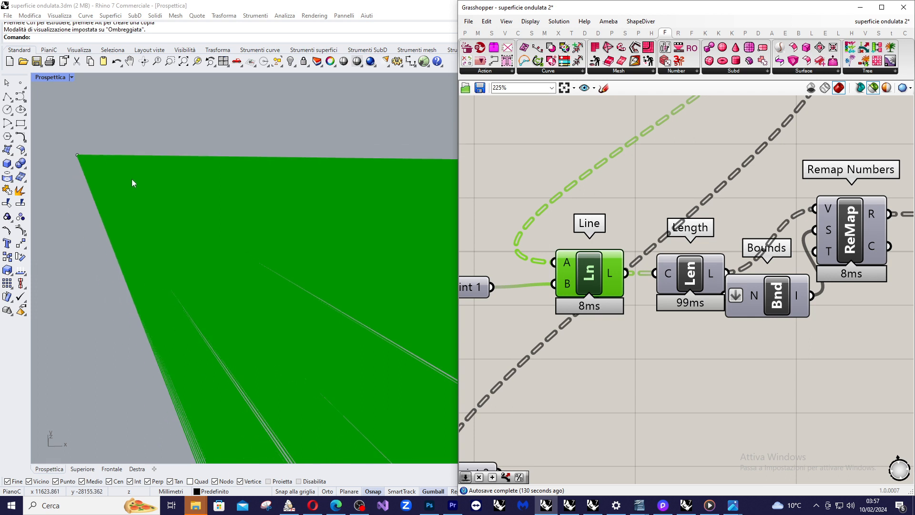
scroll(124, 176, "up", 3)
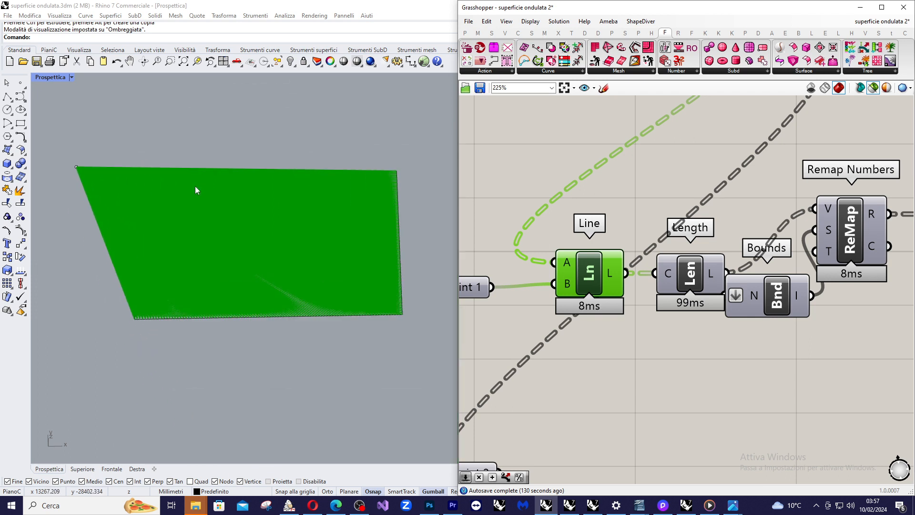
left_click(555, 211)
Move the upper branch's Length component slightly closer to Line and its Bounds component further down, clear of the neighbouring components.
left_click_drag(685, 270, 675, 273)
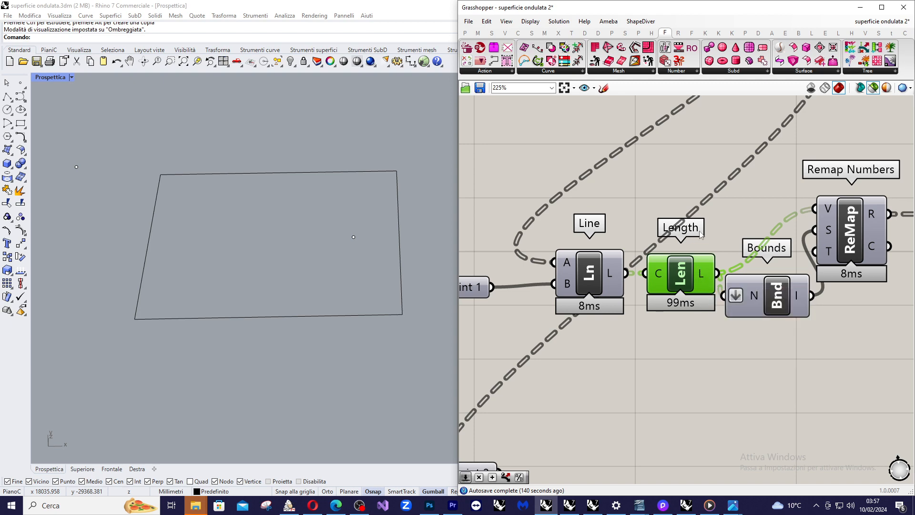
scroll(686, 269, "down", 1)
right_click_drag(687, 269, 589, 272)
scroll(589, 272, "up", 1)
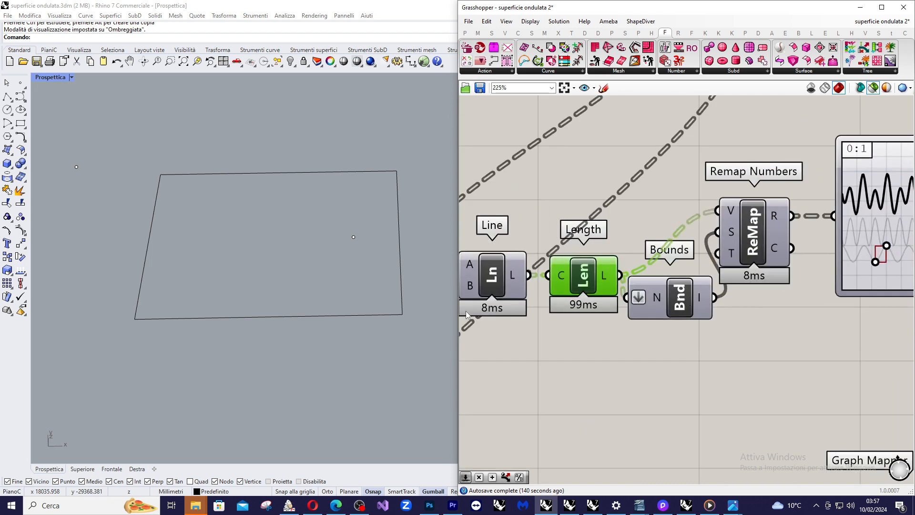
left_click_drag(662, 298, 661, 325)
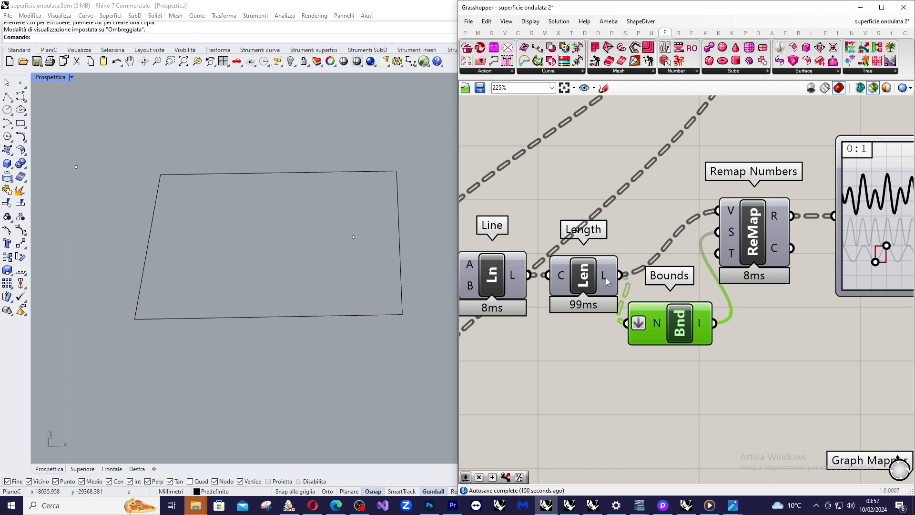
Inspect the data of the upper Length output, the Bounds domain and the Value, Source and Target inputs of Remap Numbers.
mouse_move(605, 277)
mouse_move(701, 327)
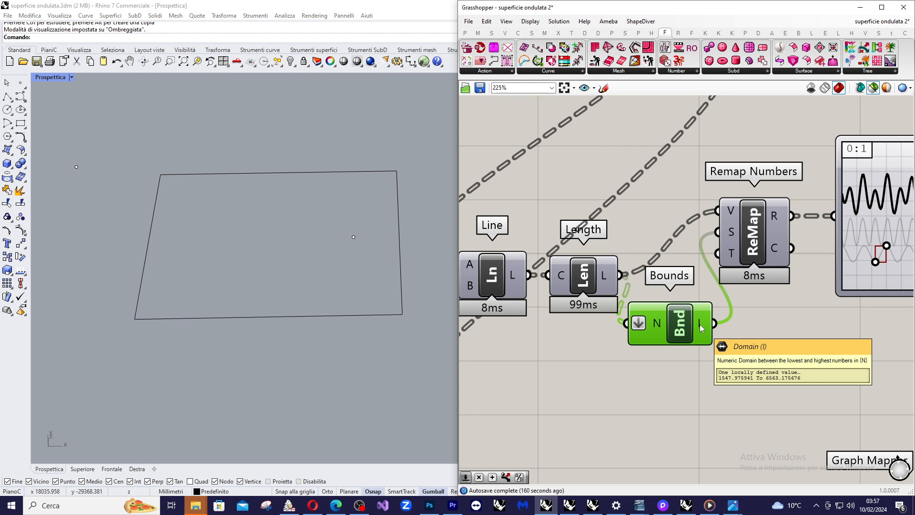
scroll(701, 327, "down", 3)
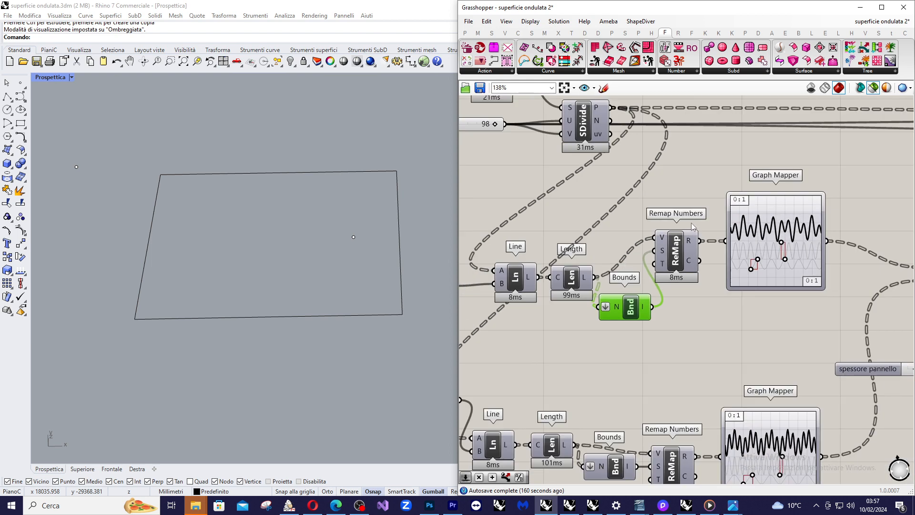
scroll(545, 320, "up", 2)
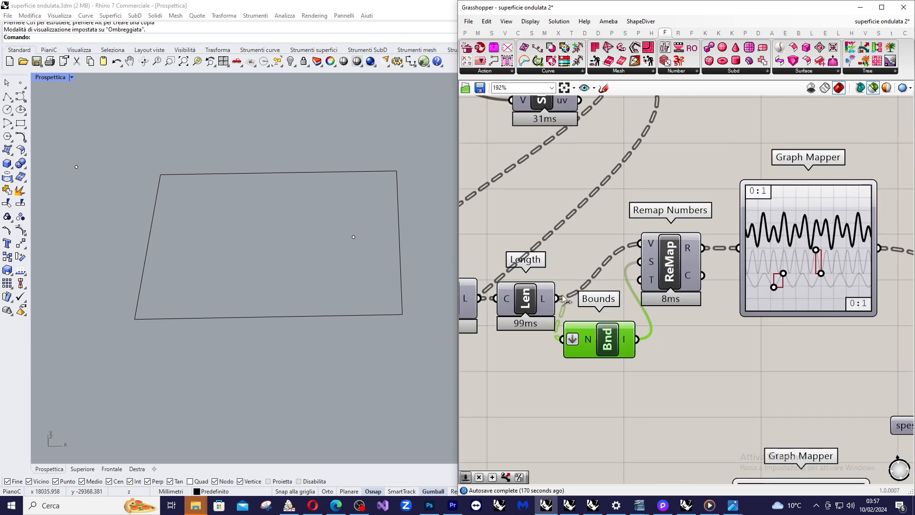
mouse_move(652, 248)
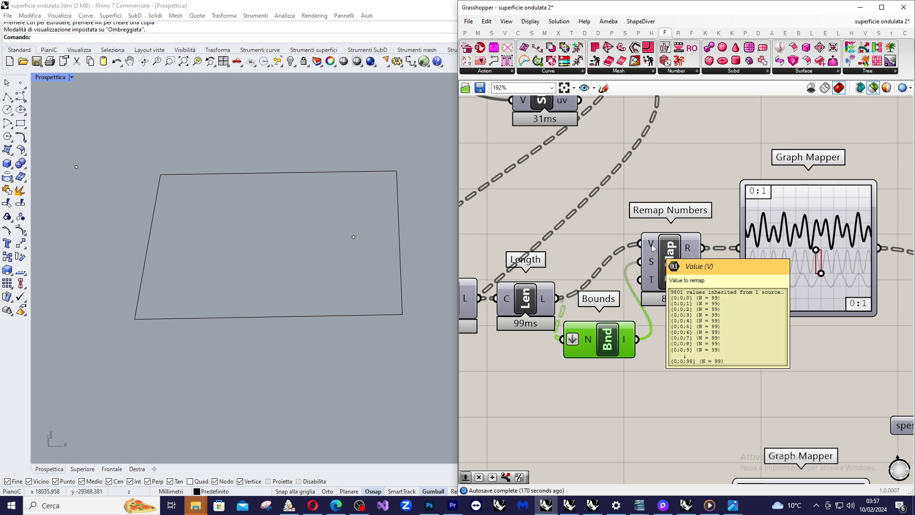
mouse_move(653, 247)
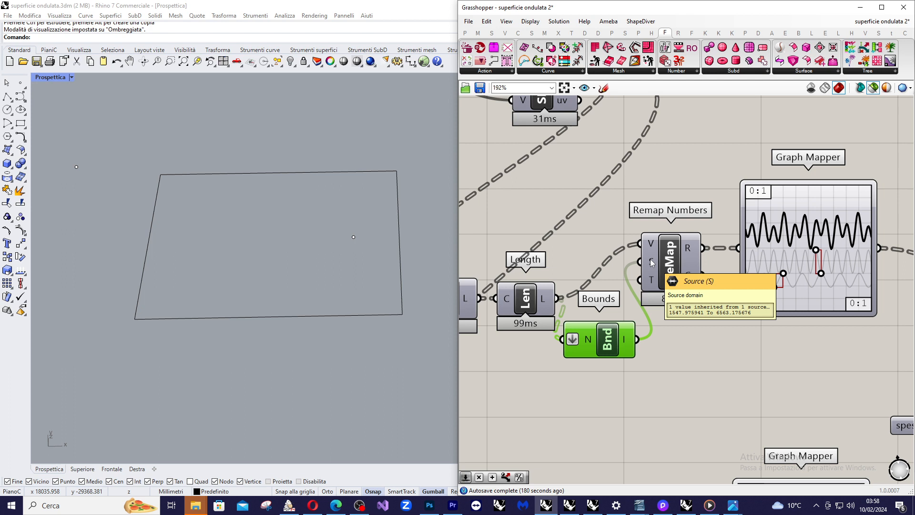
mouse_move(652, 281)
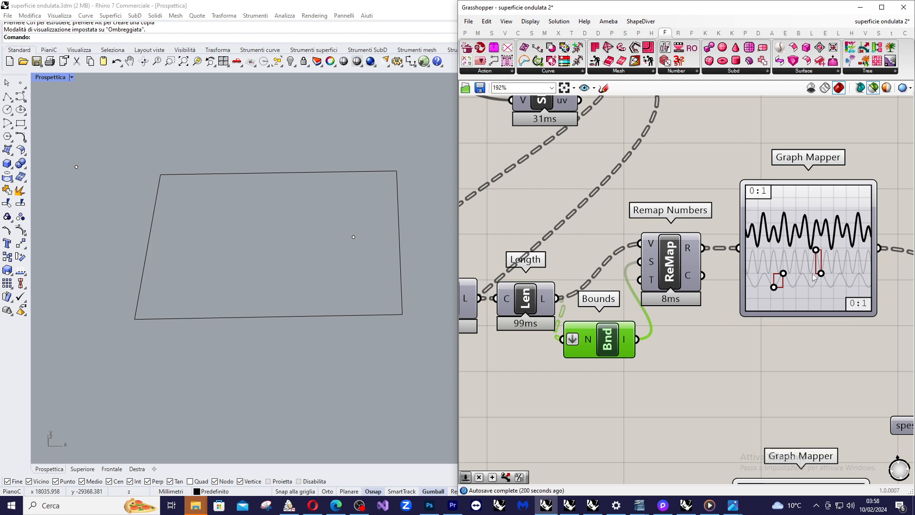
Look up the Sine Summation graph type for the upper Graph Mapper and close the options without changing it.
right_click(790, 256)
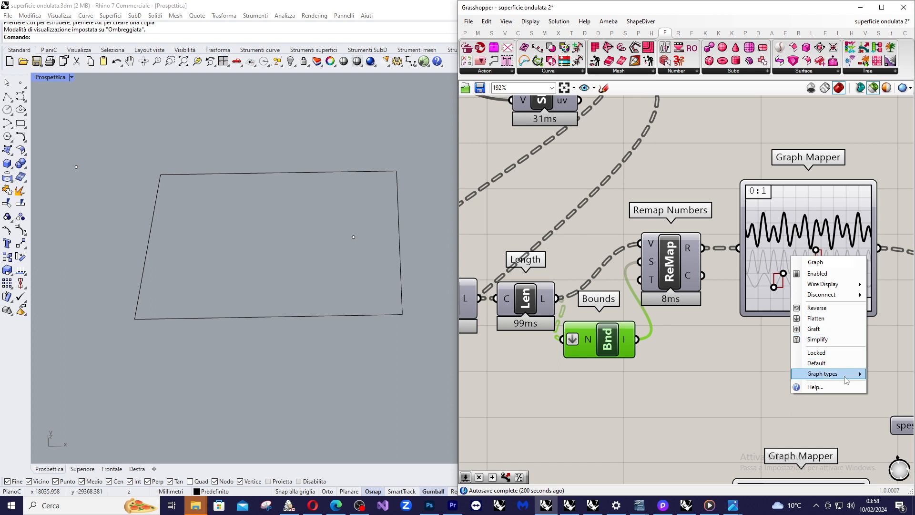
mouse_move(846, 379)
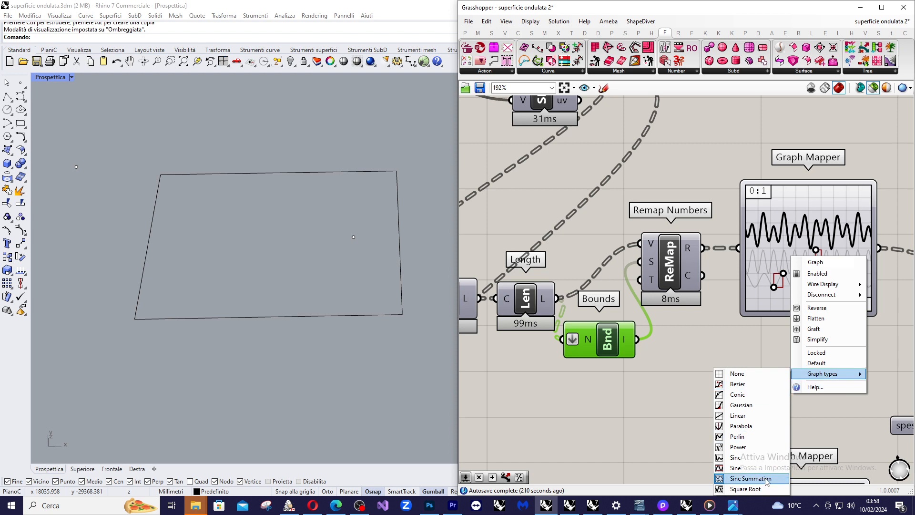
left_click(719, 319)
Examine the upper attractor branch from Length and Bounds through Remap Numbers and Graph Mapper to Addition.
scroll(658, 281, "down", 3)
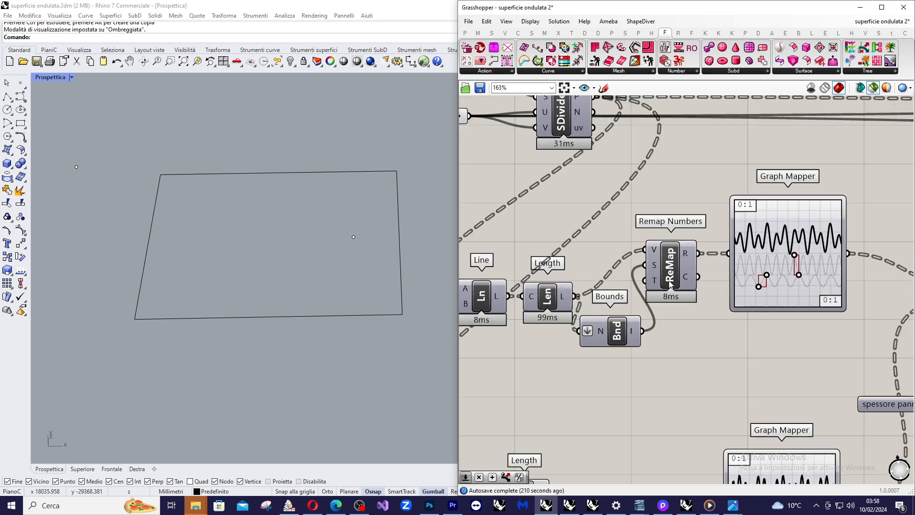
scroll(655, 271, "down", 2)
scroll(864, 271, "up", 3)
scroll(786, 218, "down", 2)
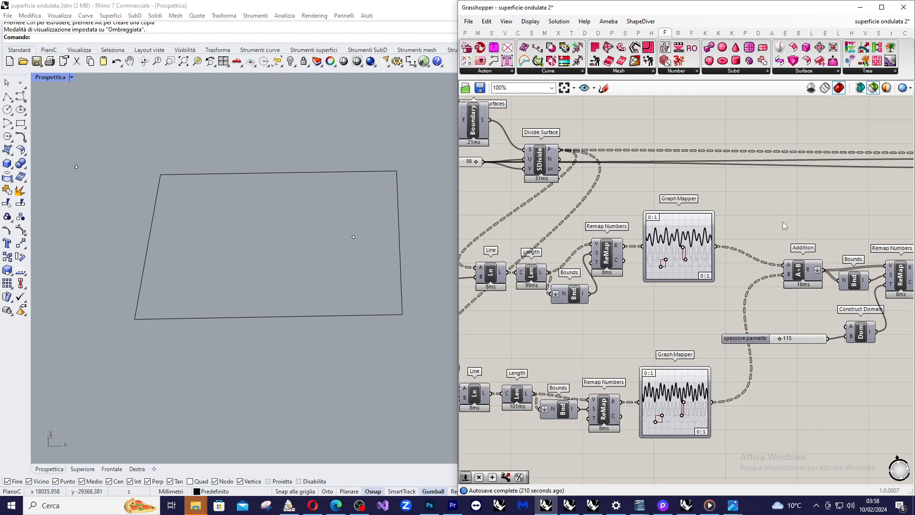
scroll(656, 226, "up", 3)
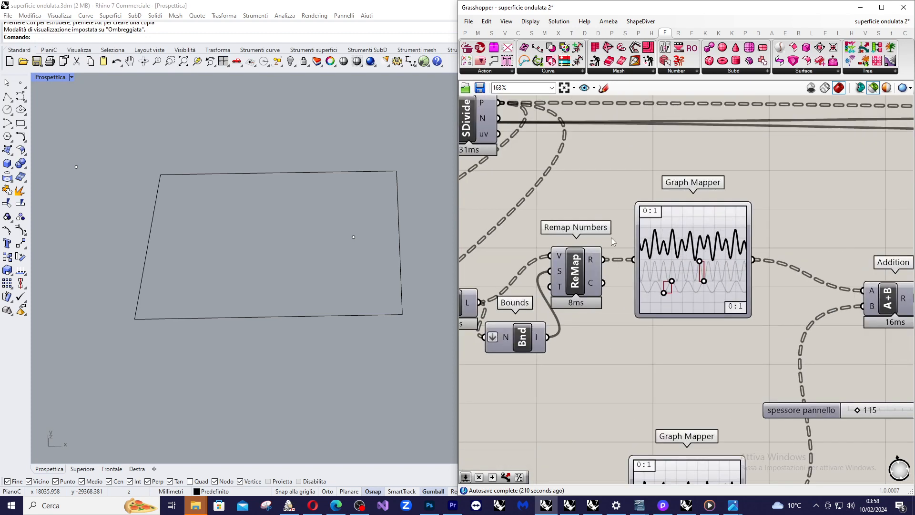
scroll(734, 220, "down", 3)
scroll(682, 232, "up", 3)
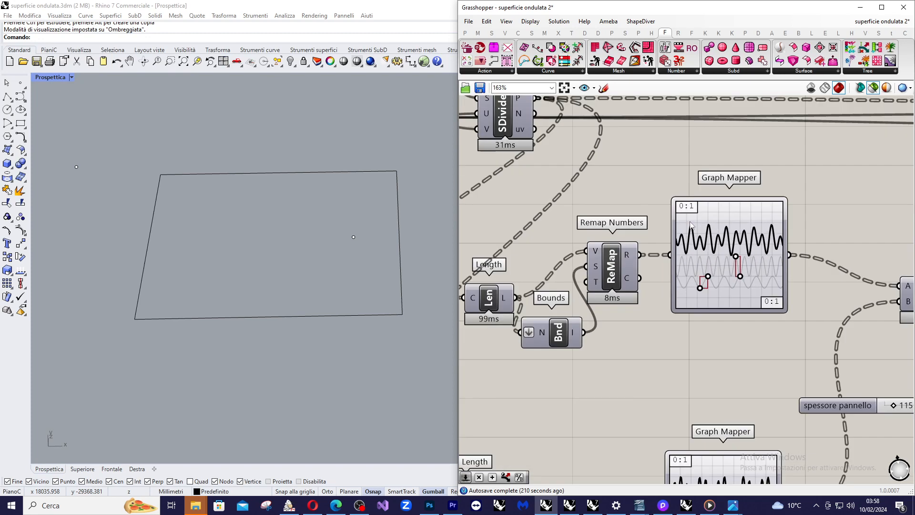
scroll(680, 228, "down", 2)
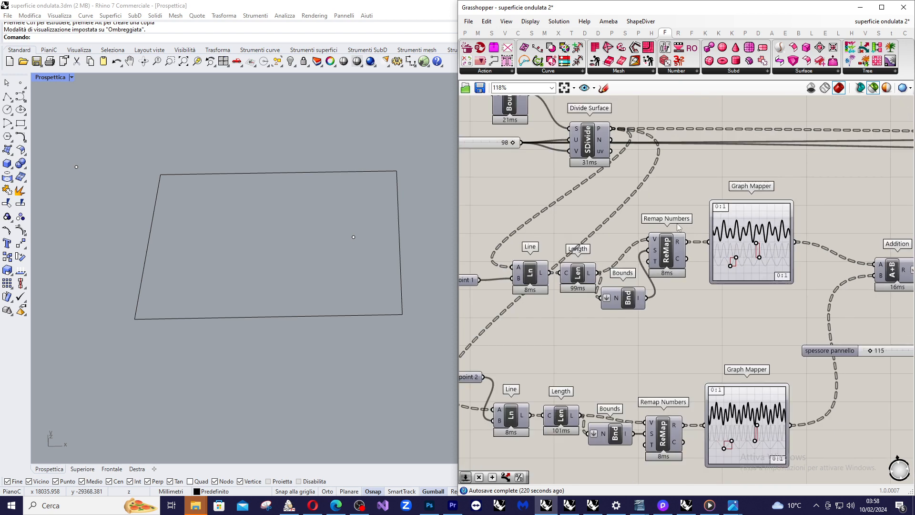
Highlight attractor point 1 in the viewport, and move the attractor point 2 parameter down beside the lower Line component.
scroll(637, 238, "down", 2)
scroll(531, 268, "up", 3)
left_click(506, 270)
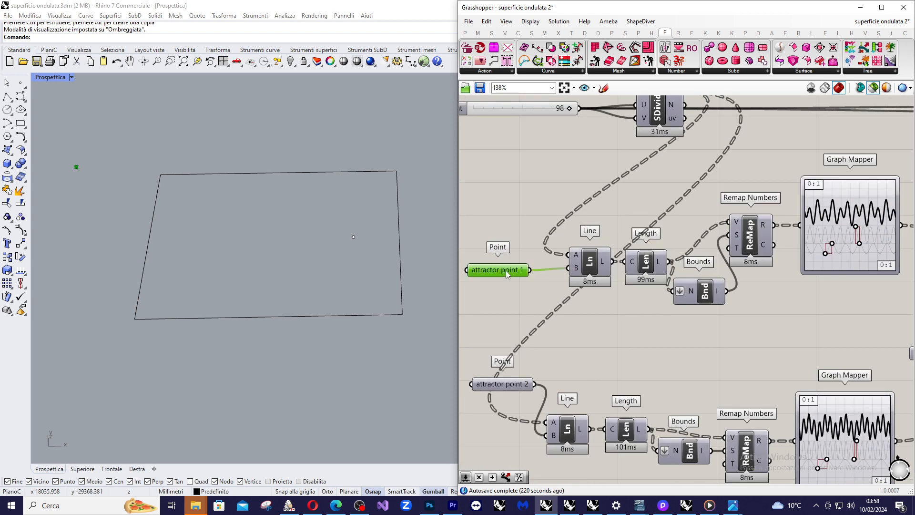
scroll(558, 257, "down", 2)
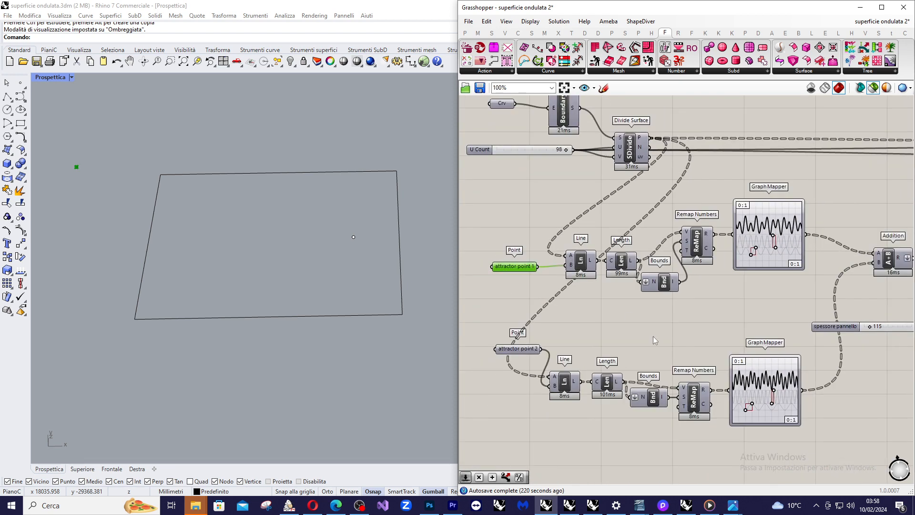
scroll(567, 348, "up", 2)
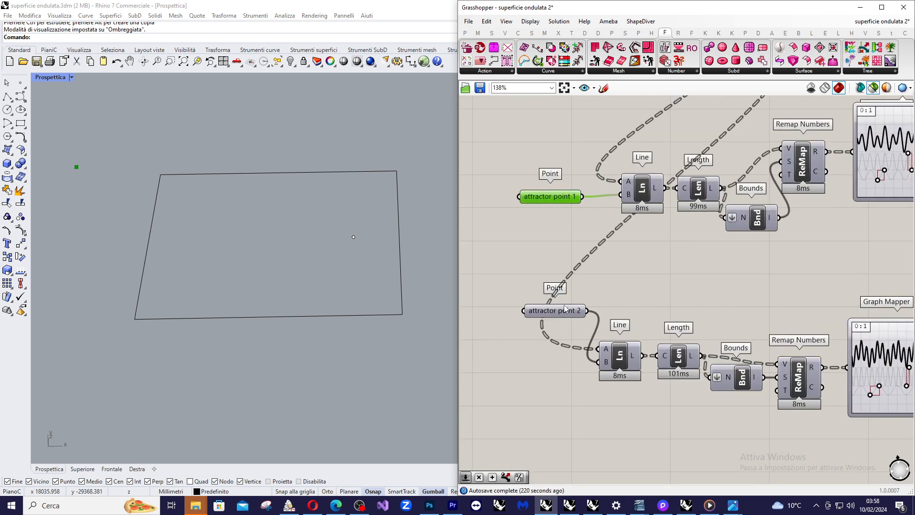
left_click_drag(564, 308, 557, 355)
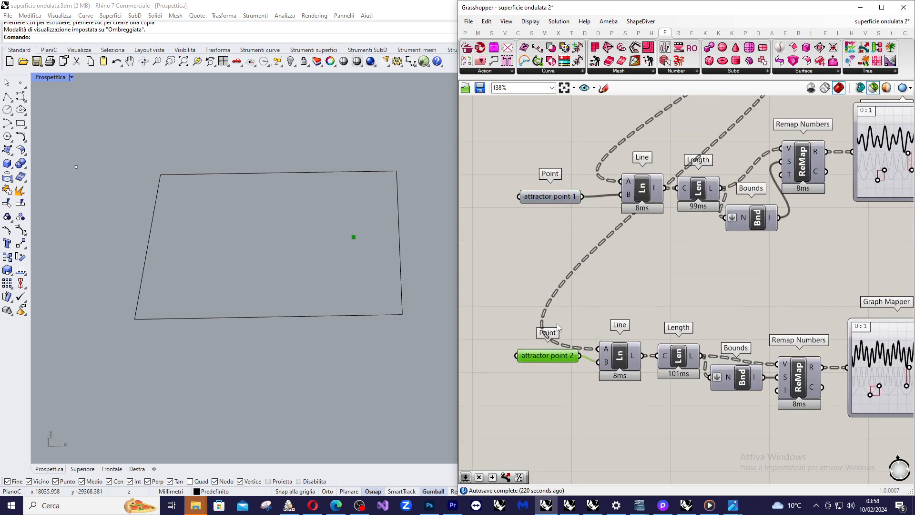
Preview the lower Line component and examine closely how its lines radiate around attractor point 2.
left_click(619, 366)
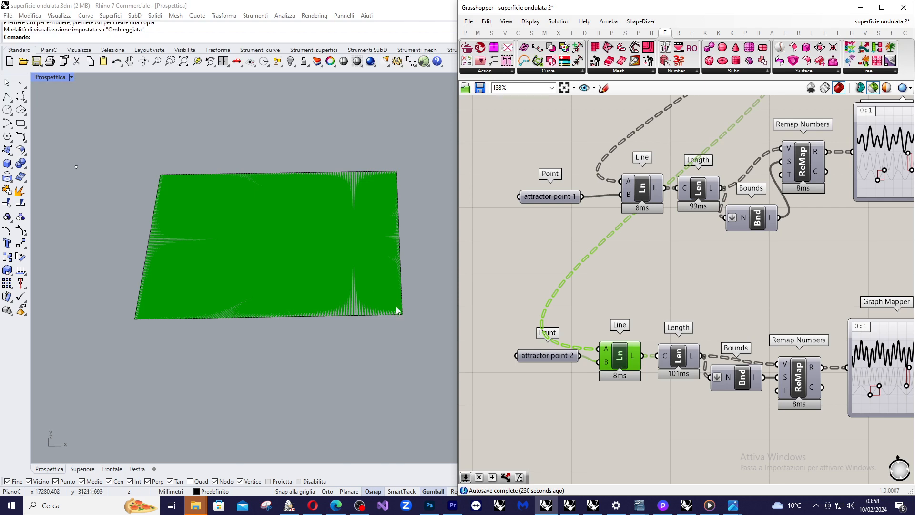
scroll(359, 236, "up", 3)
scroll(361, 237, "up", 2)
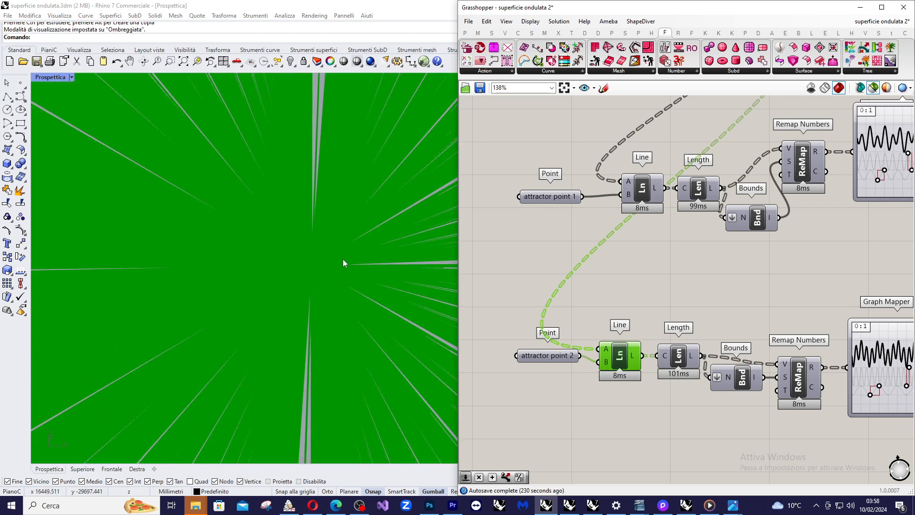
Select the lower branch's Length component and examine how it feeds Bounds and Remap Numbers, including the target domain input.
scroll(336, 260, "down", 5)
scroll(681, 358, "down", 2)
right_click_drag(681, 358, 585, 326)
scroll(585, 326, "up", 3)
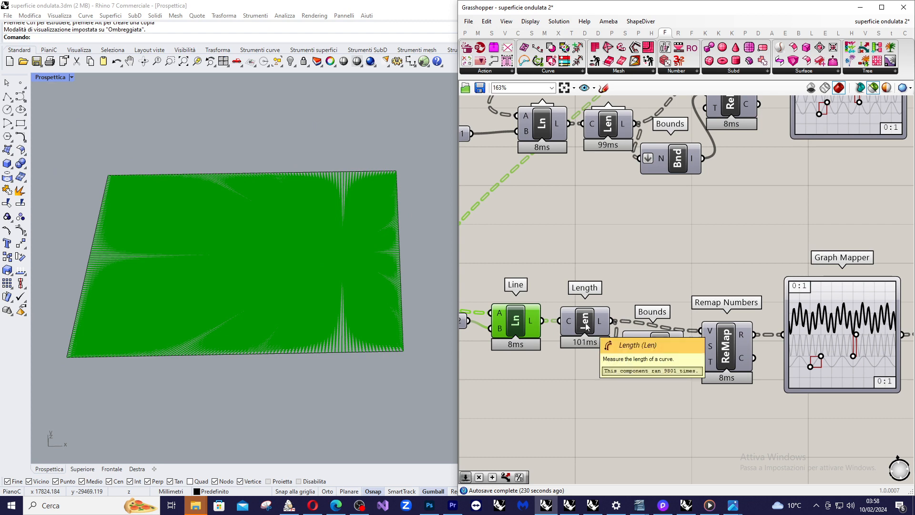
left_click(586, 326)
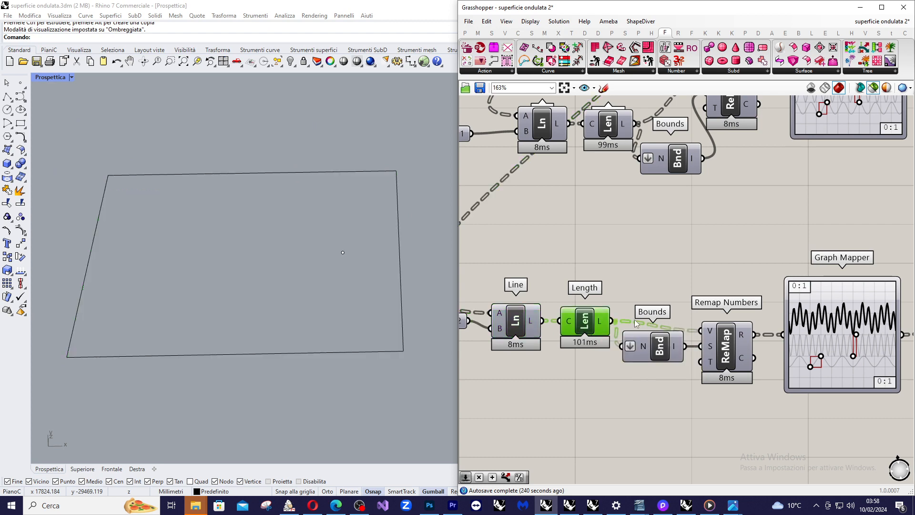
scroll(671, 342, "down", 2)
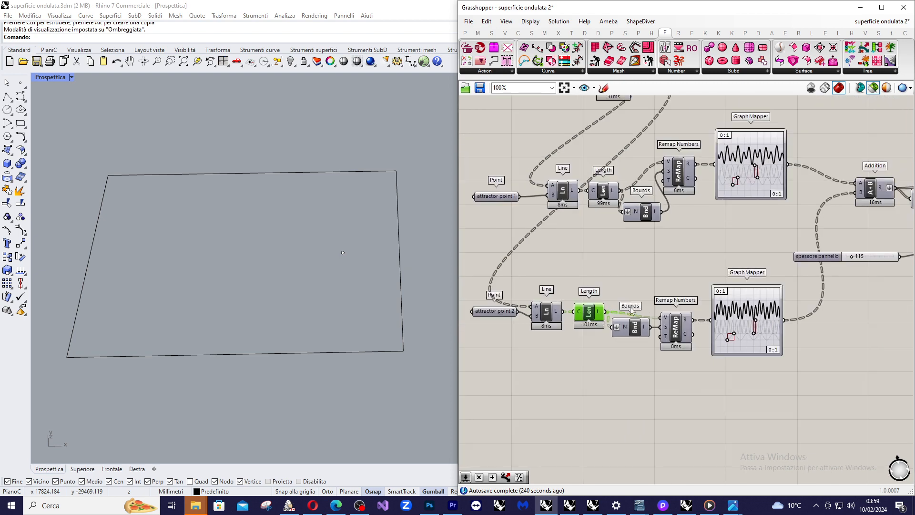
scroll(660, 313, "up", 4)
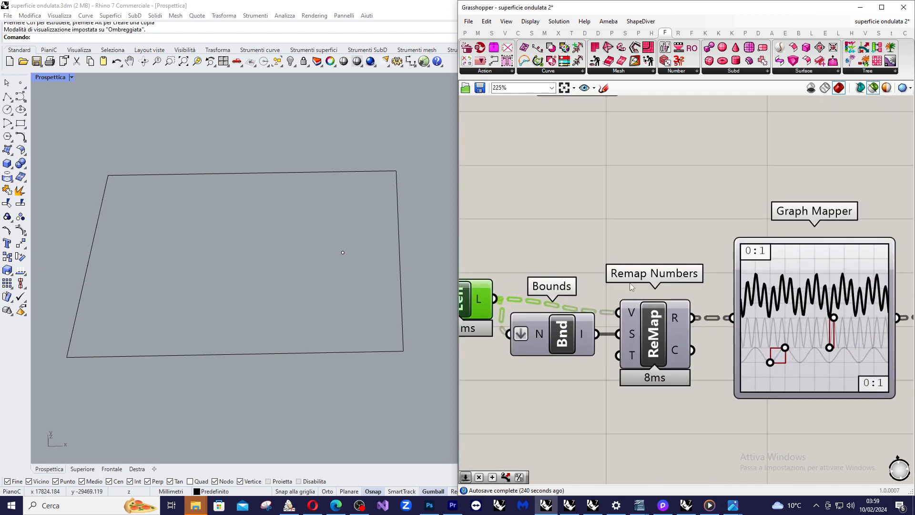
mouse_move(488, 295)
mouse_move(634, 356)
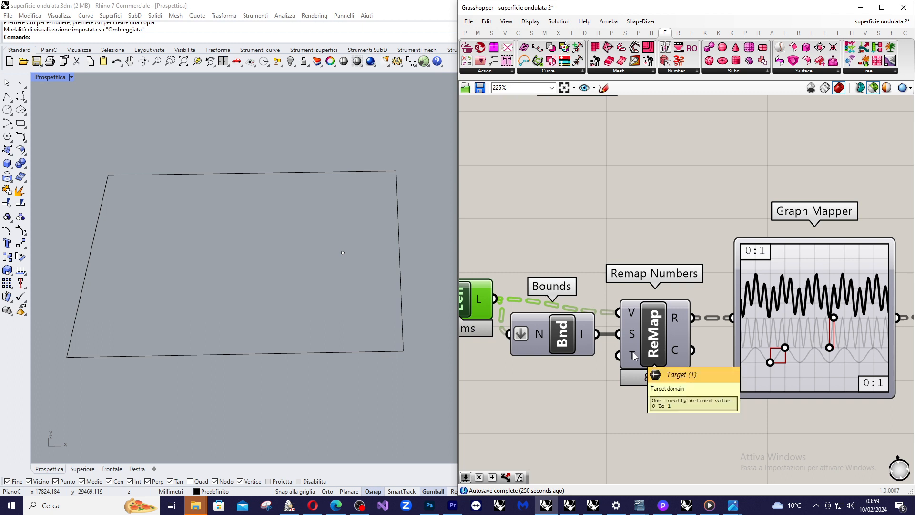
Examine the lower Graph Mapper's sine curve and compare it with the upper Graph Mapper.
scroll(703, 323, "down", 4)
right_click_drag(702, 323, 624, 313)
scroll(776, 301, "up", 3)
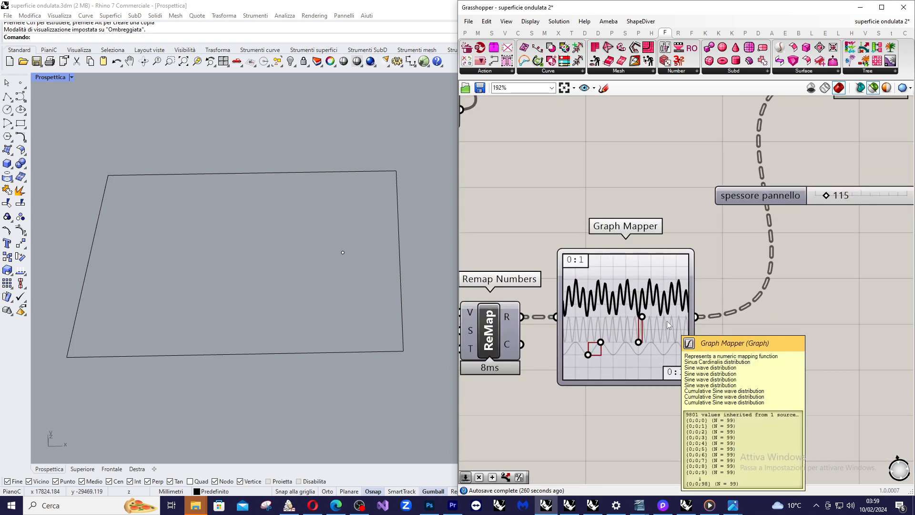
scroll(624, 336, "down", 3)
scroll(614, 341, "down", 2)
scroll(591, 336, "up", 3)
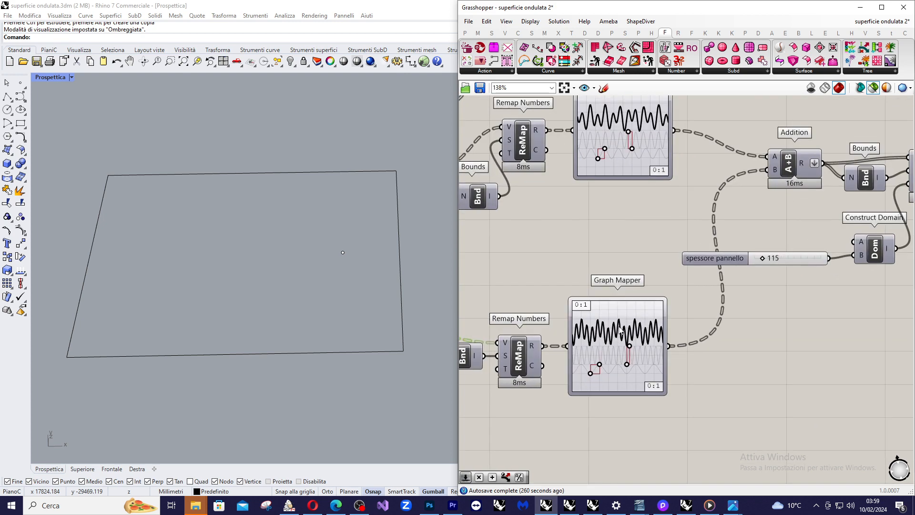
scroll(591, 336, "down", 2)
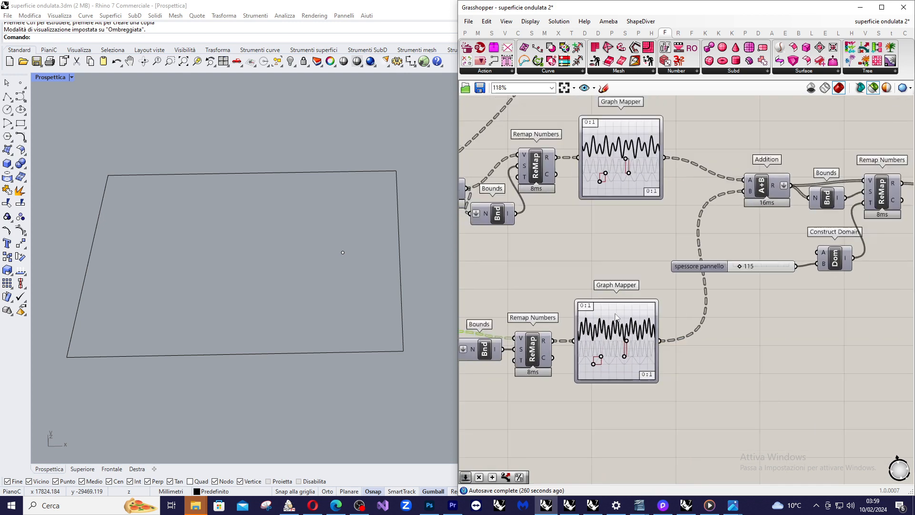
scroll(673, 196, "up", 2)
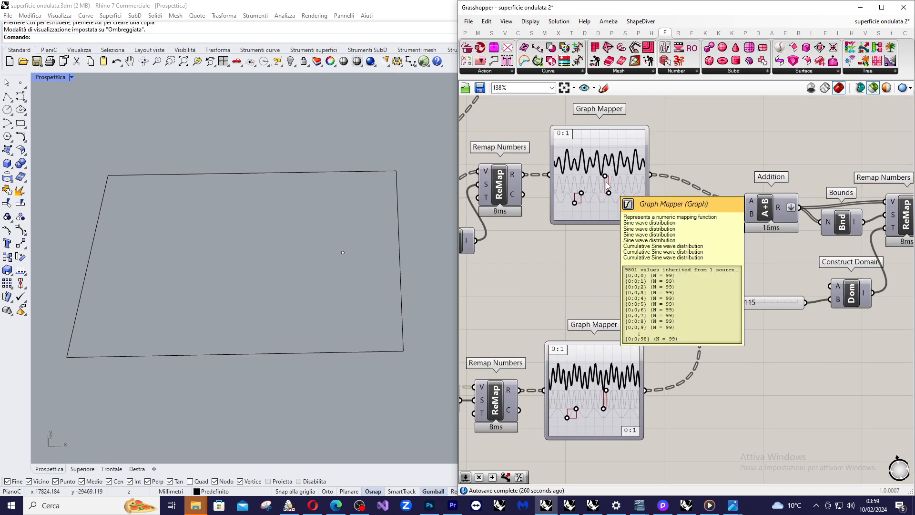
Inspect the Addition component that combines both Graph Mapper outputs, and read its result values.
scroll(852, 195, "up", 2)
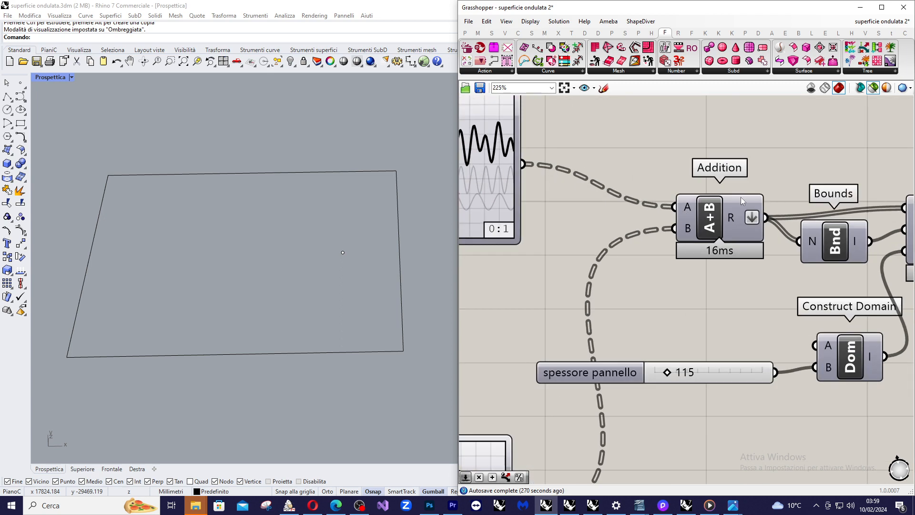
scroll(740, 200, "down", 1)
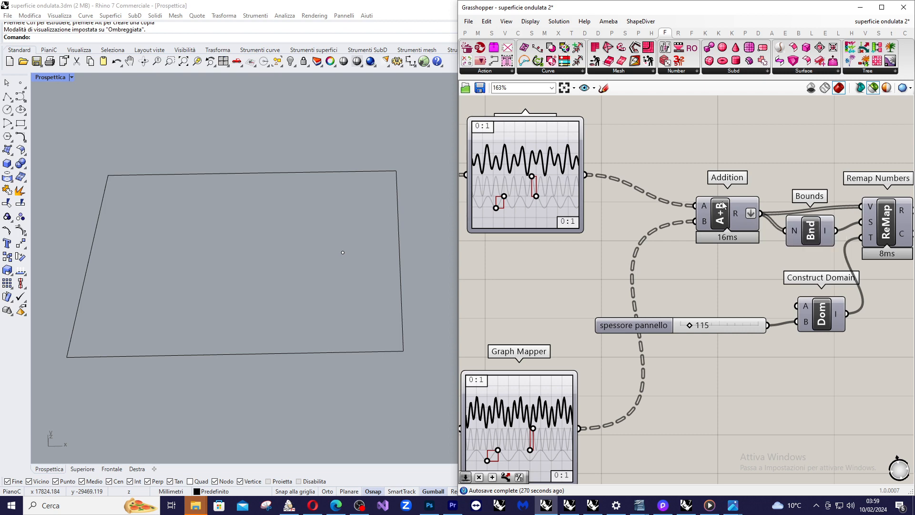
scroll(718, 210, "down", 1)
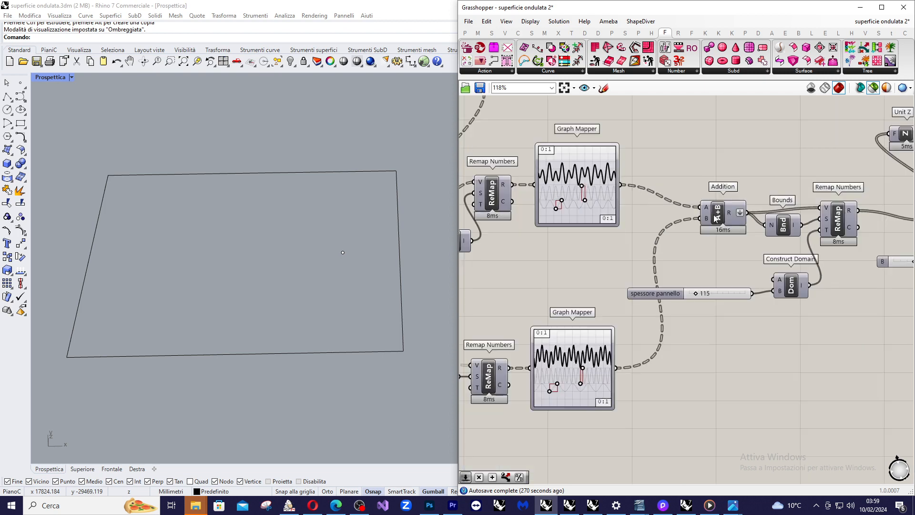
scroll(716, 217, "up", 2)
scroll(728, 288, "down", 2)
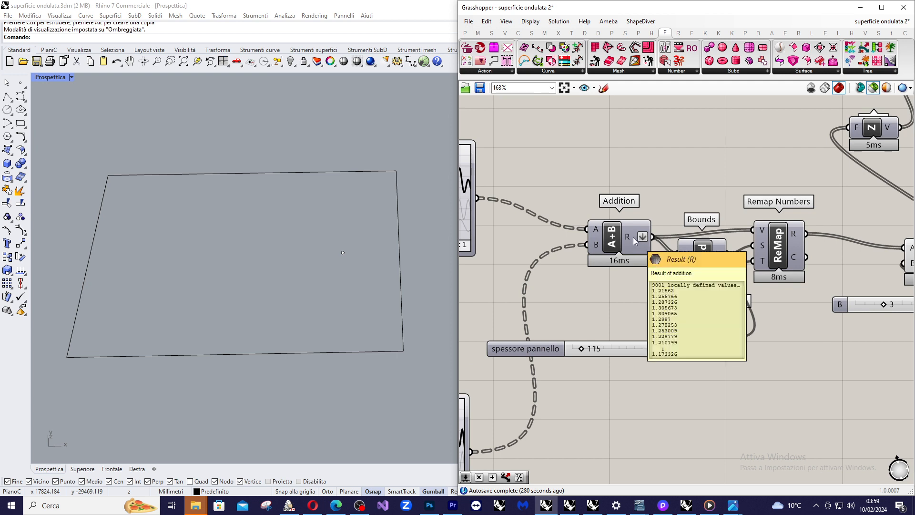
Move the spessore pannello slider closer to Construct Domain and check the target input of the Remap Numbers it drives.
left_click_drag(648, 348, 662, 343)
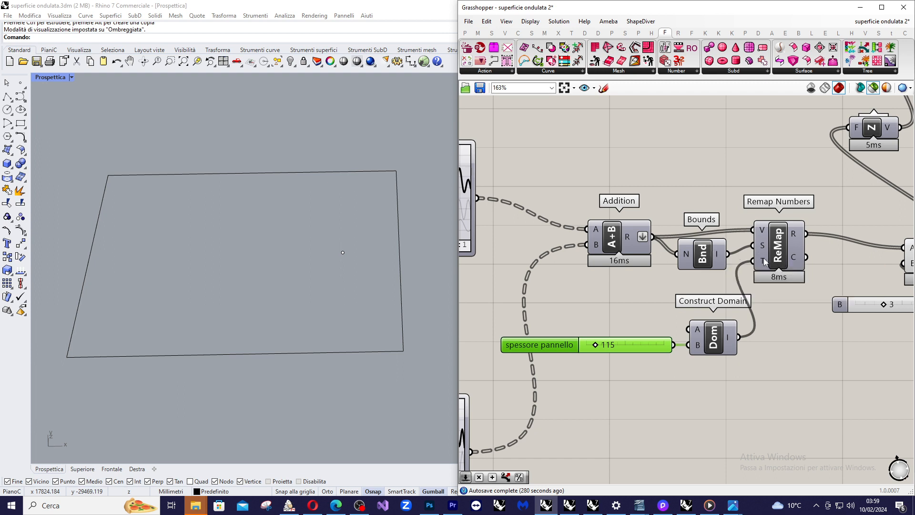
mouse_move(764, 261)
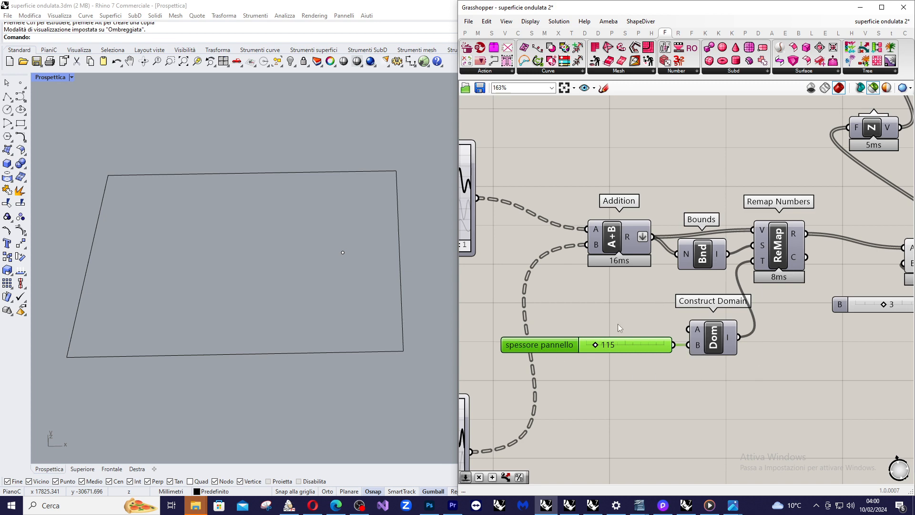
scroll(618, 326, "down", 3)
scroll(838, 303, "up", 3)
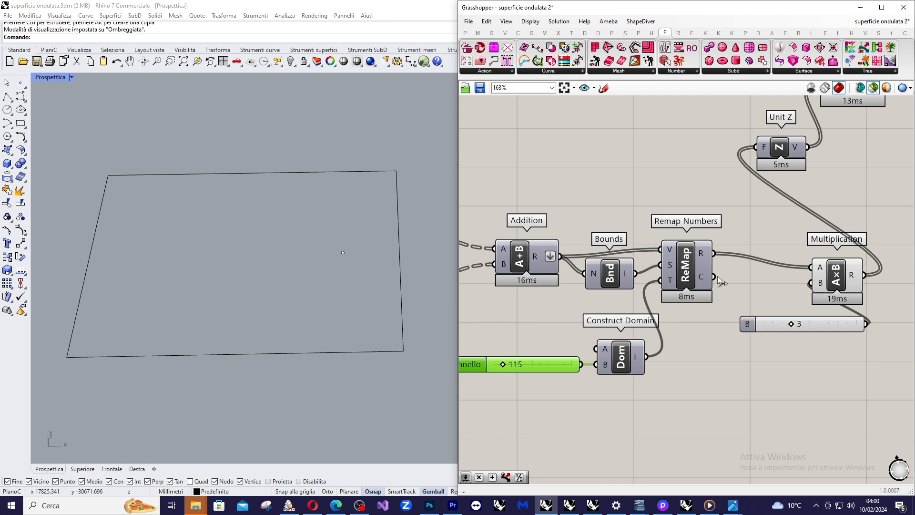
Select the Multiplication component and trace its output through Unit Z into the Move component.
scroll(807, 281, "down", 1)
scroll(716, 273, "down", 4)
scroll(798, 247, "up", 2)
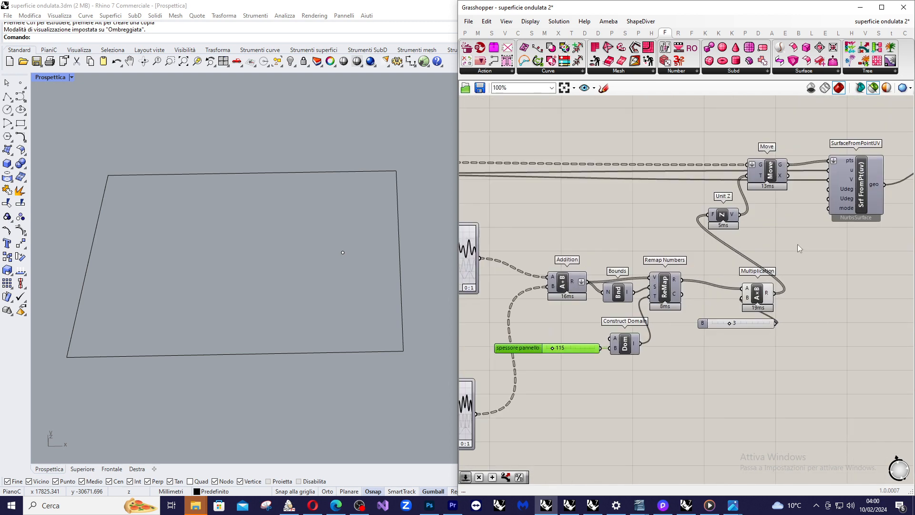
scroll(797, 267, "up", 2)
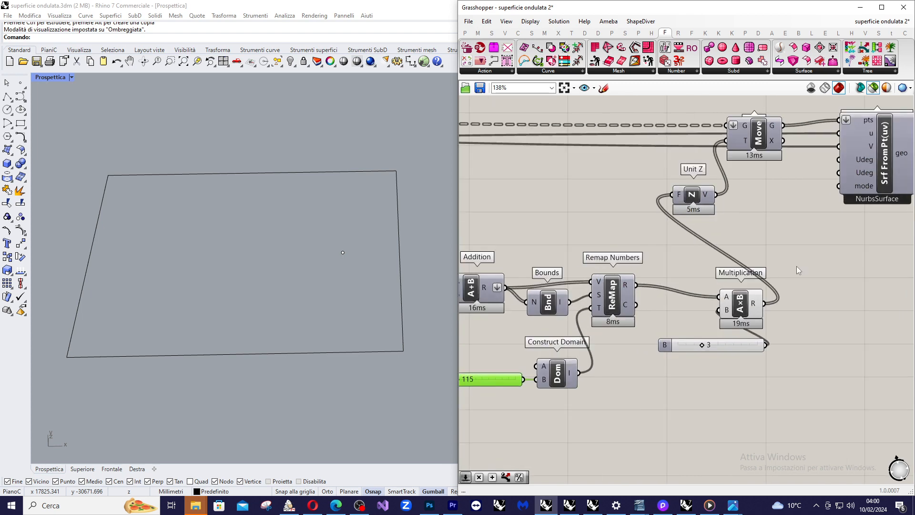
left_click(743, 306)
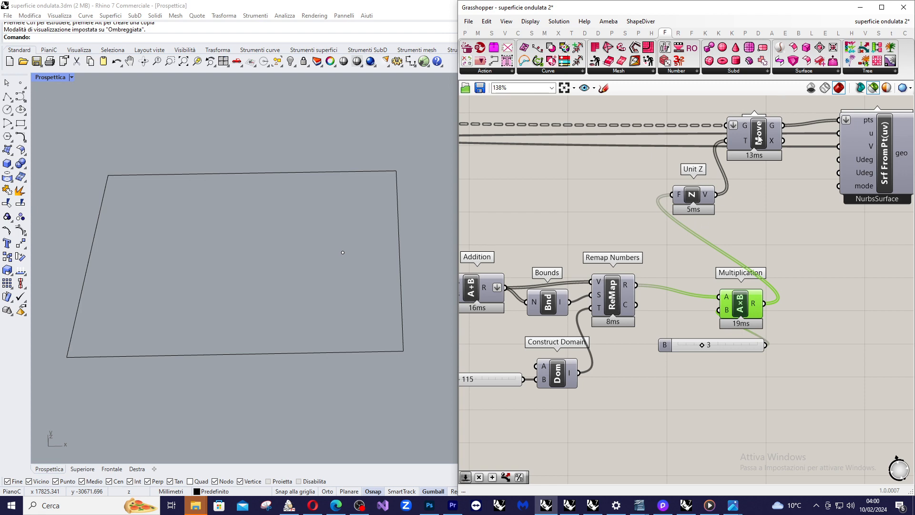
scroll(758, 139, "down", 3)
scroll(751, 119, "up", 4)
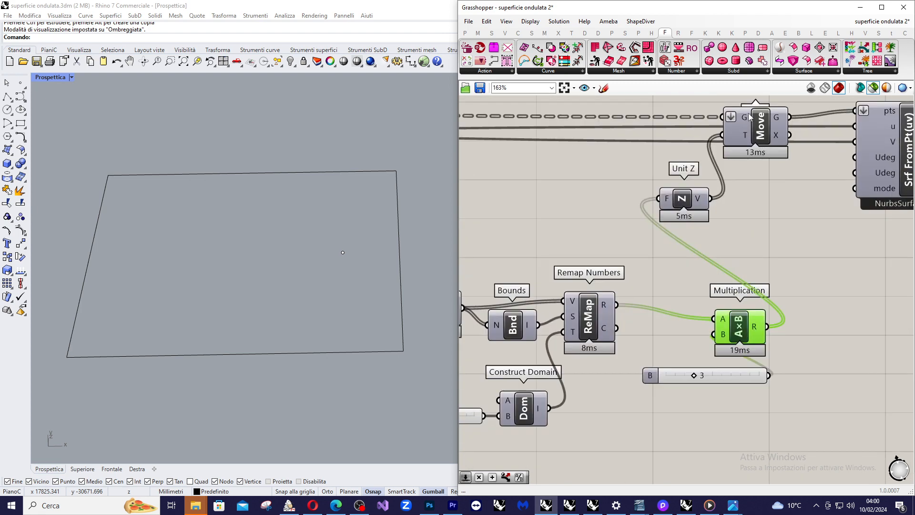
scroll(750, 116, "down", 5)
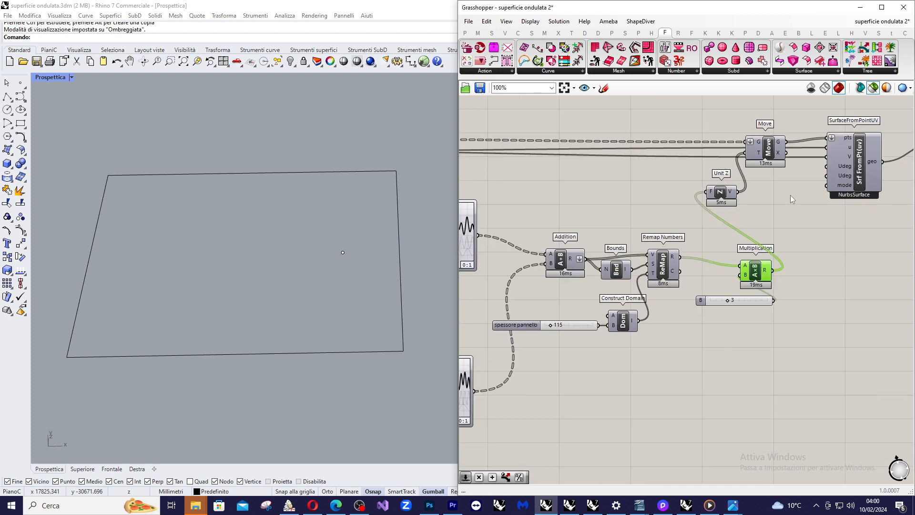
Inspect the Points output of the Divide Surface component that supplies the Move component's geometry.
scroll(523, 166, "up", 3)
scroll(537, 183, "up", 3)
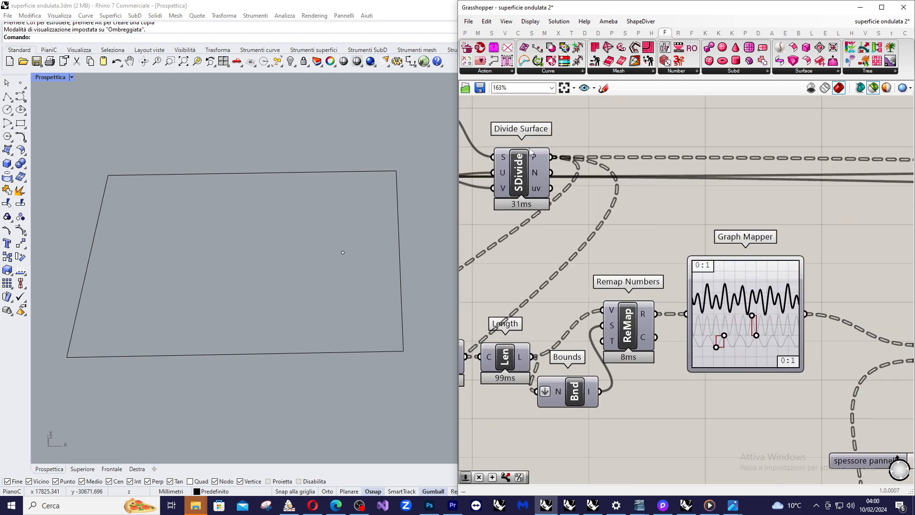
mouse_move(534, 159)
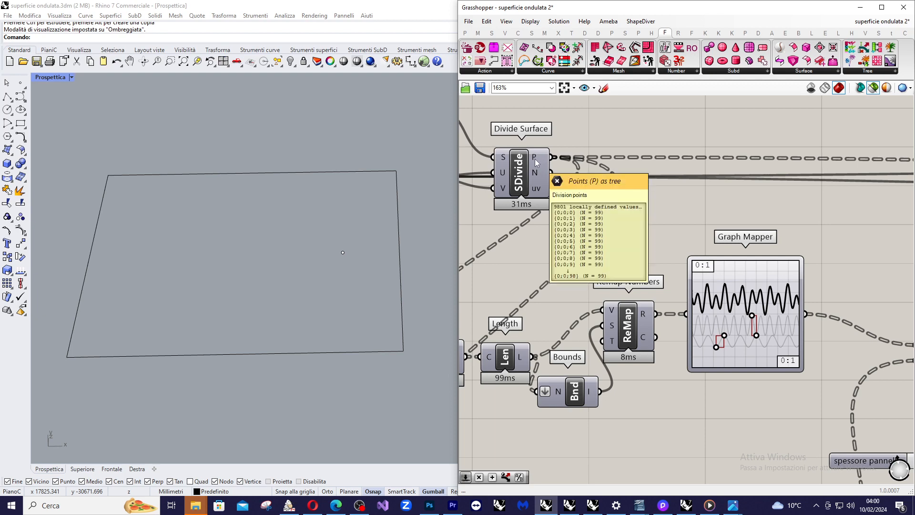
scroll(533, 159, "down", 6)
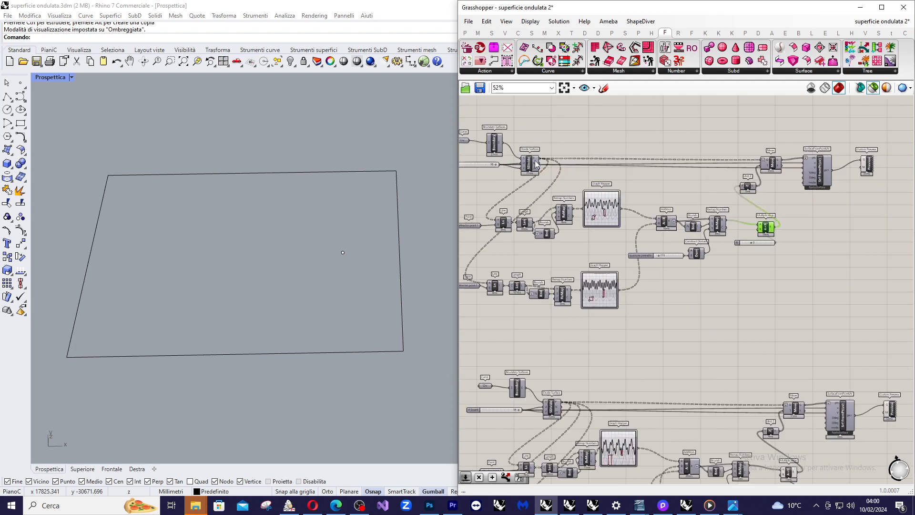
Preview the Move component's displaced grid points and examine their wave relief against the base rectangle and the two Graph Mappers.
scroll(816, 159, "up", 2)
left_click(686, 168)
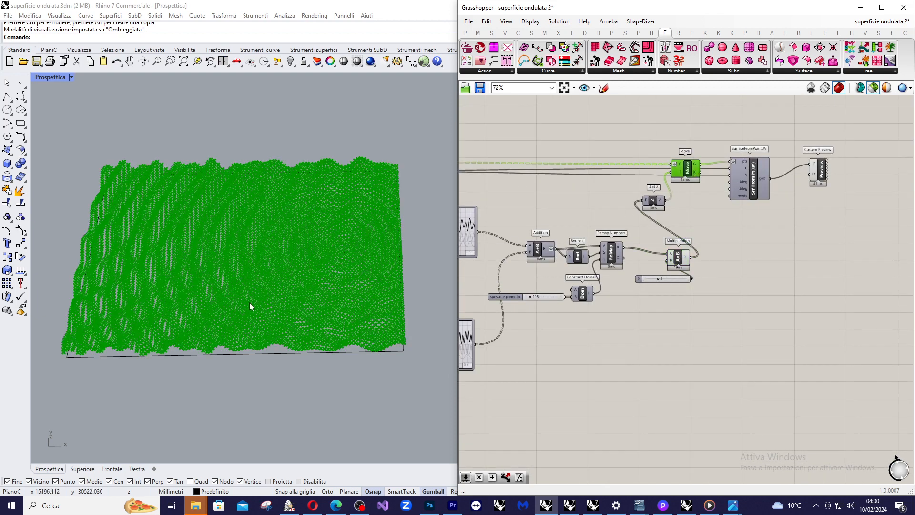
right_click_drag(250, 302, 269, 276)
scroll(779, 114, "down", 1)
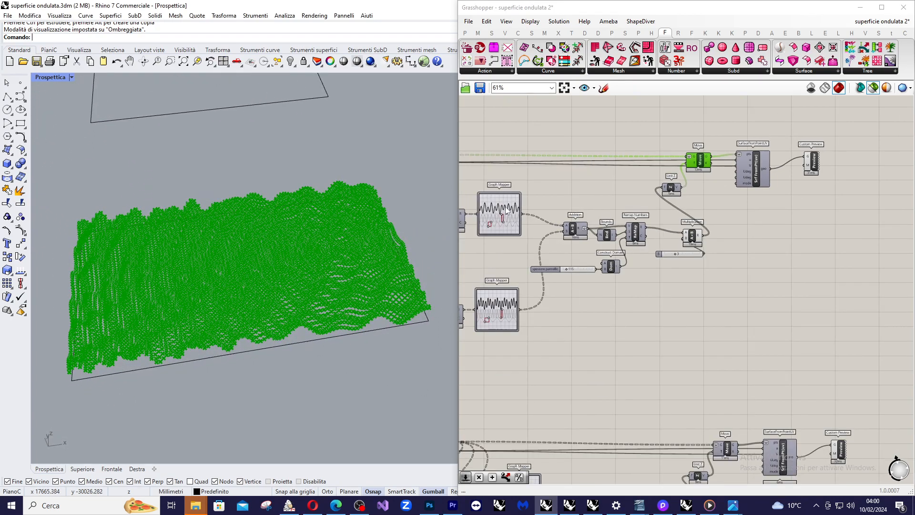
scroll(566, 192, "up", 1)
scroll(752, 151, "down", 1)
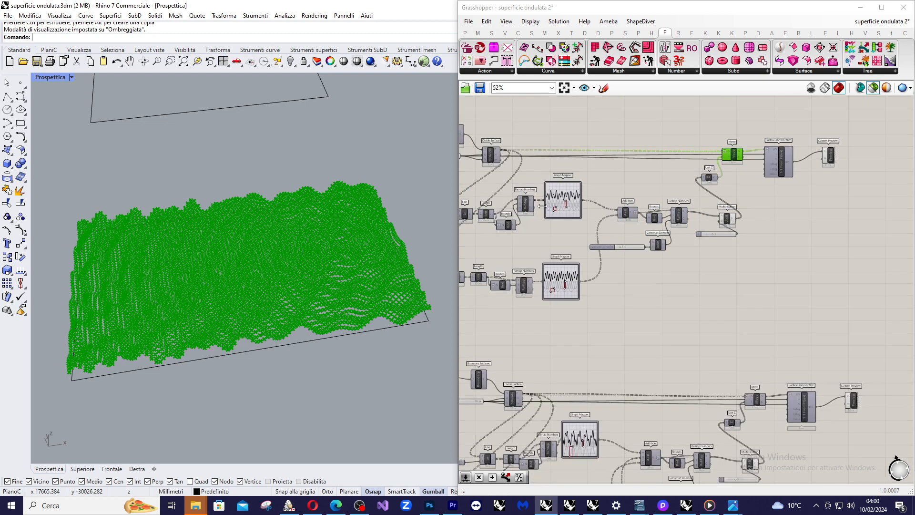
scroll(562, 182, "up", 1)
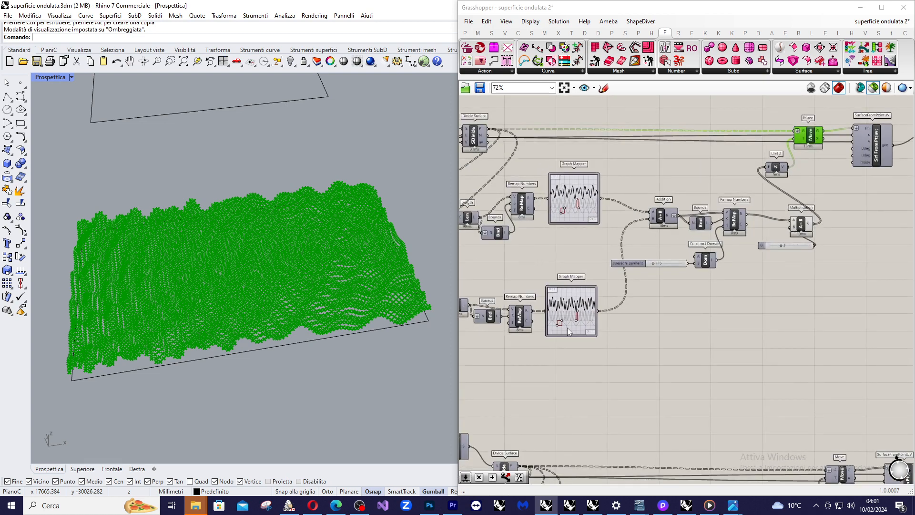
mouse_move(357, 214)
right_mouse_down()
mouse_move(317, 239)
mouse_move(321, 220)
mouse_move(347, 227)
mouse_move(374, 219)
right_mouse_up()
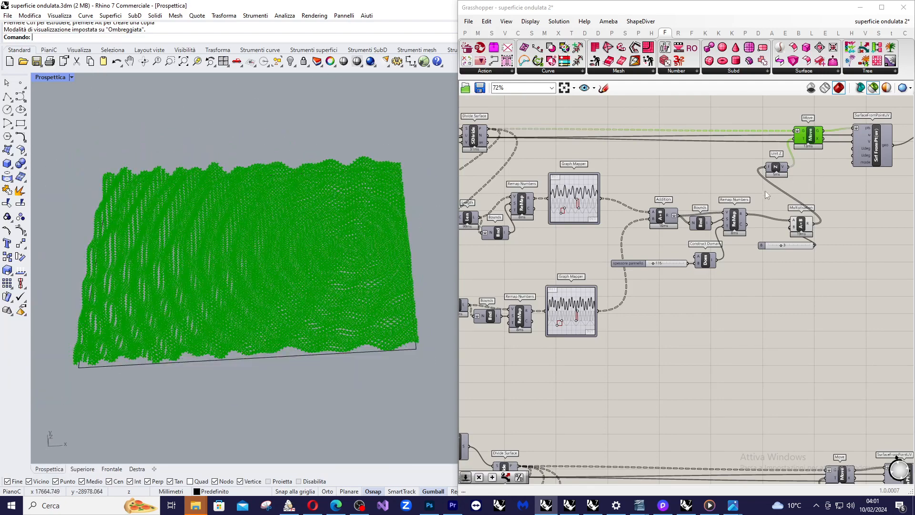
Shift the Move component up, clear of the wires entering SurfaceFromPointUV, and inspect that component's u count input.
scroll(810, 177, "down", 2)
scroll(850, 160, "up", 1)
scroll(850, 161, "up", 5)
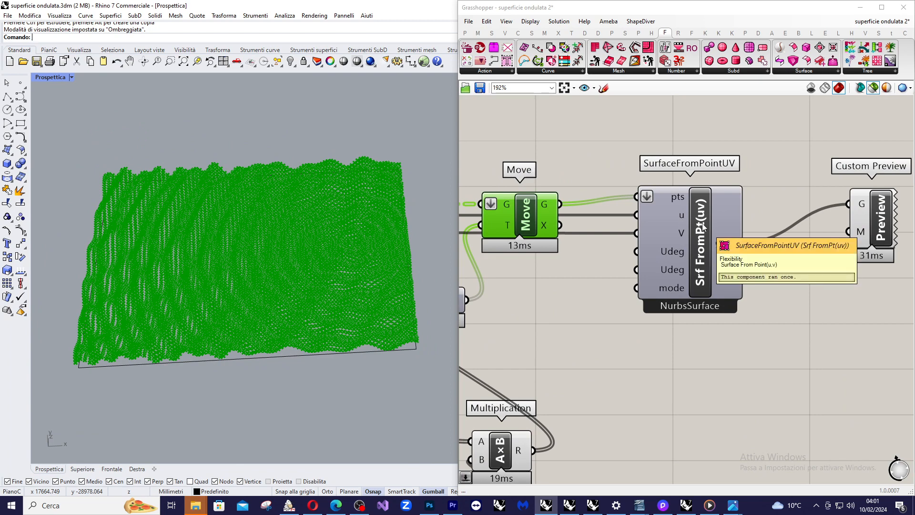
left_click_drag(524, 213, 539, 163)
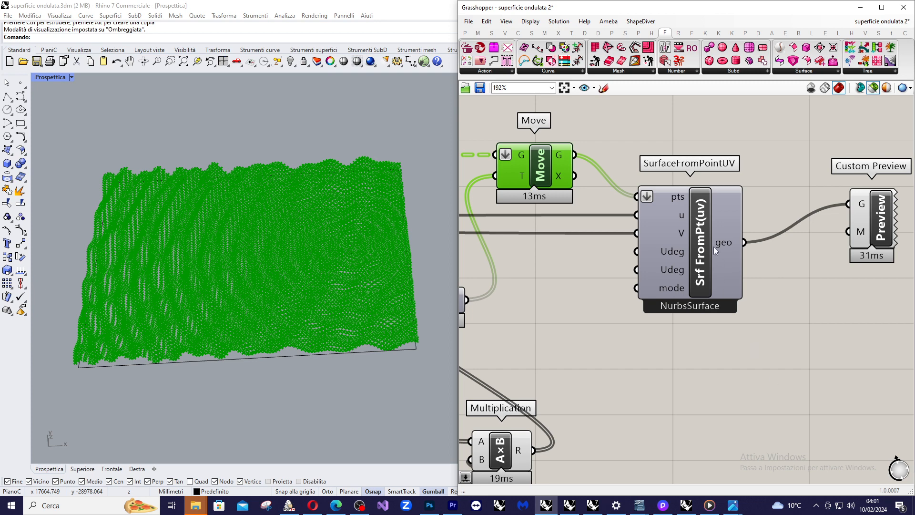
mouse_move(677, 217)
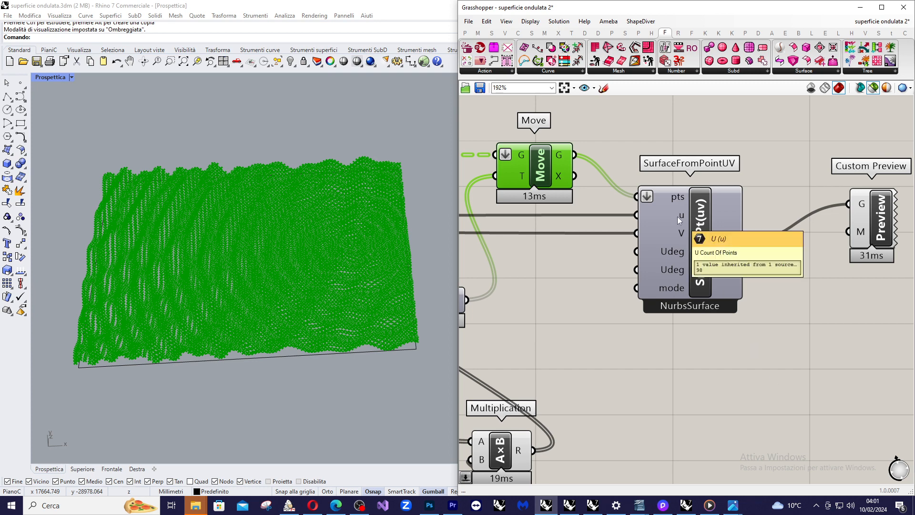
Trace the u and V inputs of SurfaceFromPointUV back to the division slider feeding Divide Surface.
scroll(725, 229, "down", 6)
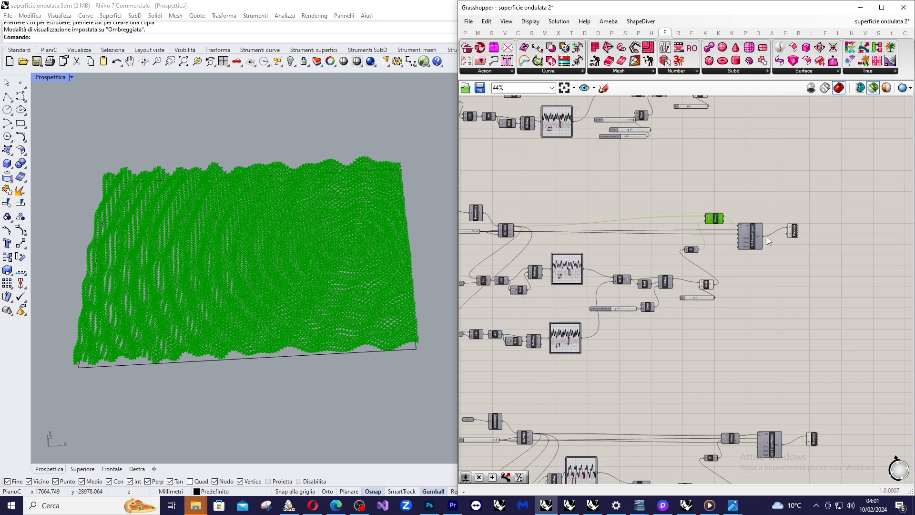
scroll(617, 227, "up", 6)
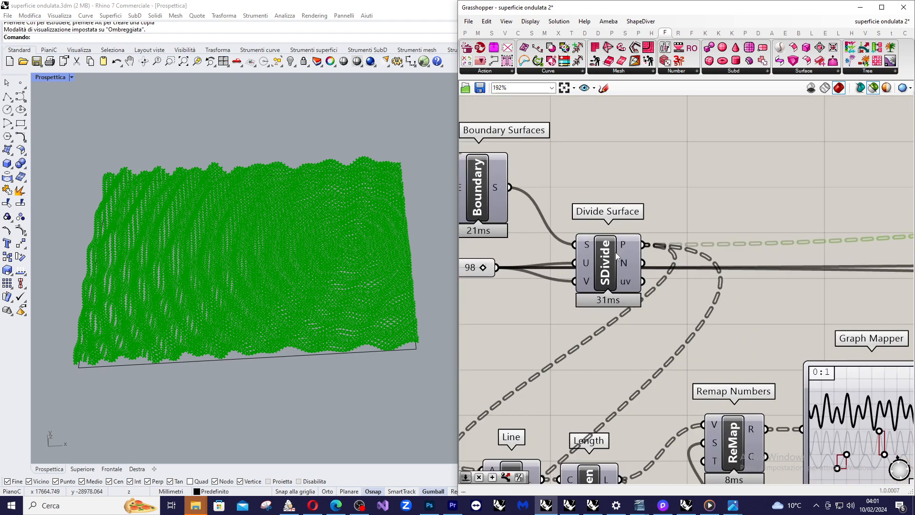
scroll(666, 188, "down", 1)
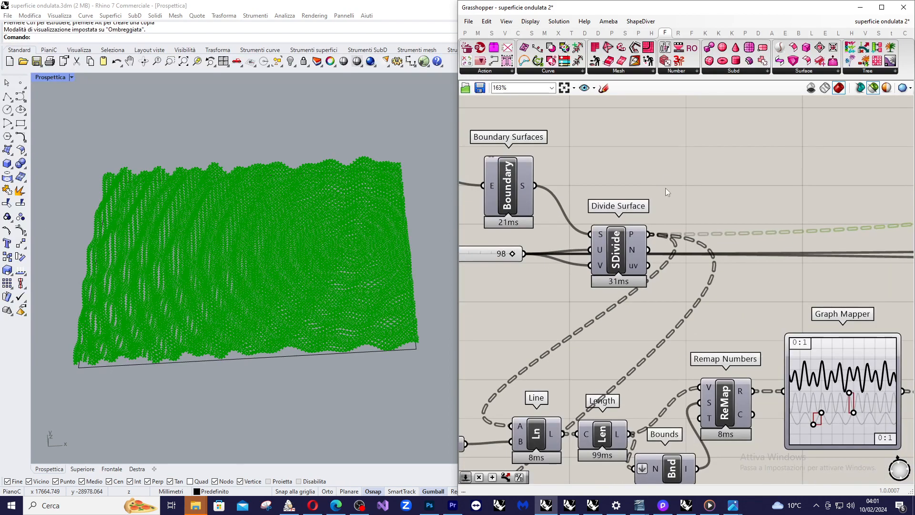
Select the division slider and examine how it feeds the U and V inputs of Divide Surface and the SurfaceFromPointUV counts.
scroll(609, 218, "down", 4)
scroll(605, 229, "up", 3)
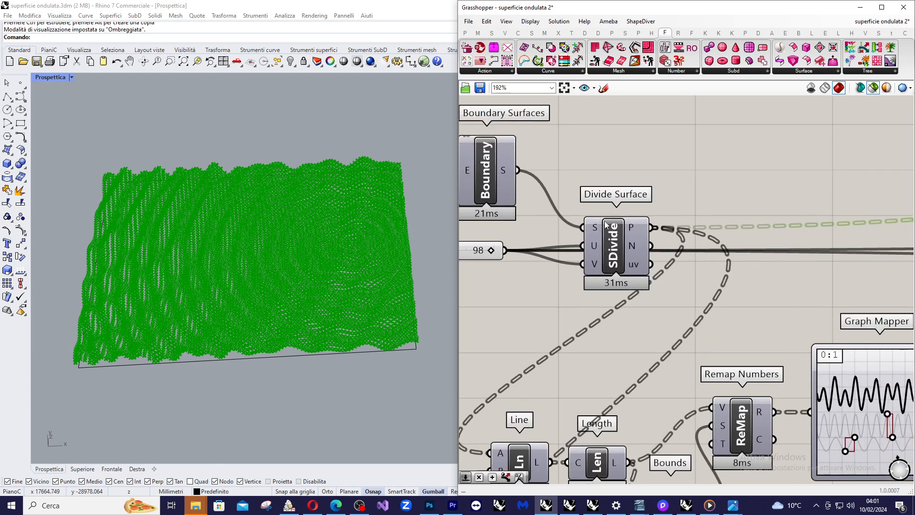
left_click(497, 239)
scroll(617, 242, "up", 2)
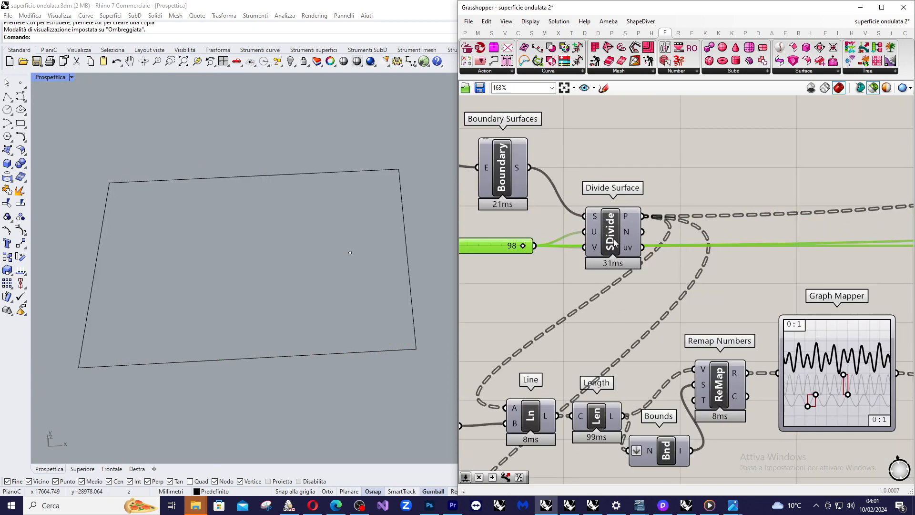
scroll(506, 246, "down", 2)
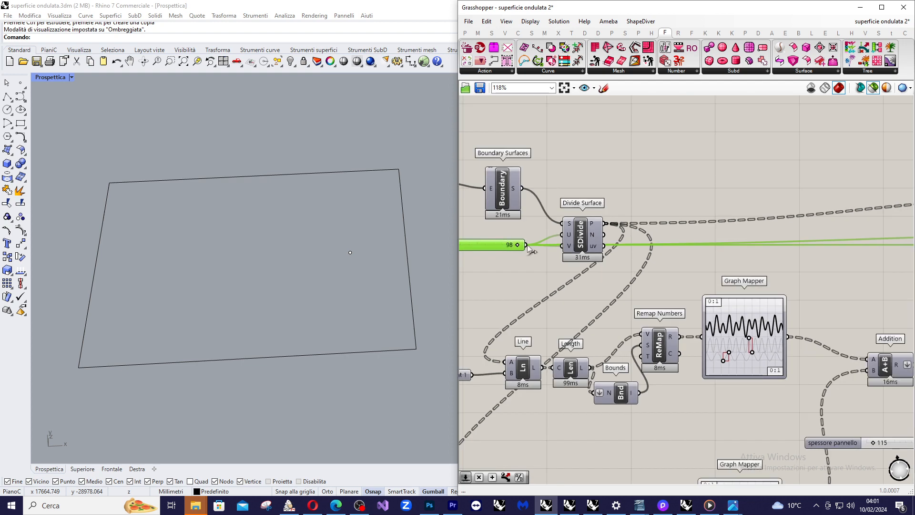
scroll(526, 244, "down", 6)
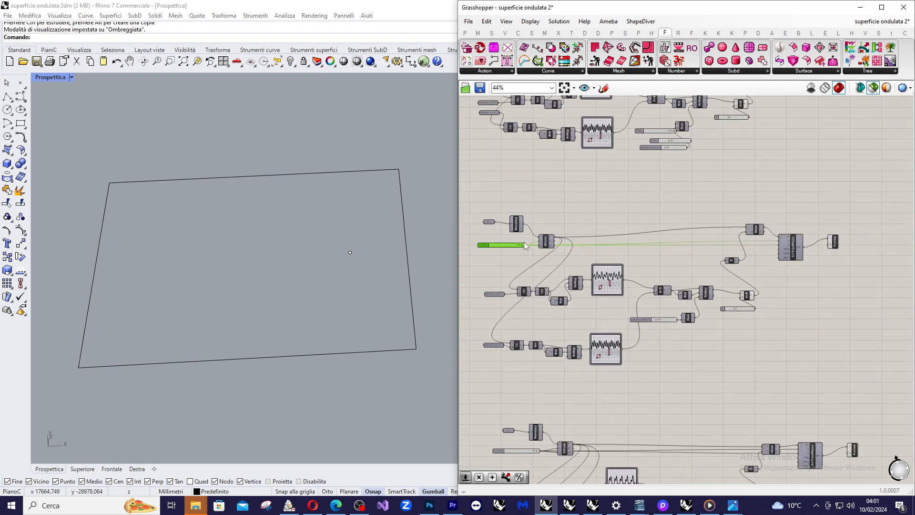
scroll(794, 248, "up", 2)
scroll(792, 235, "down", 3)
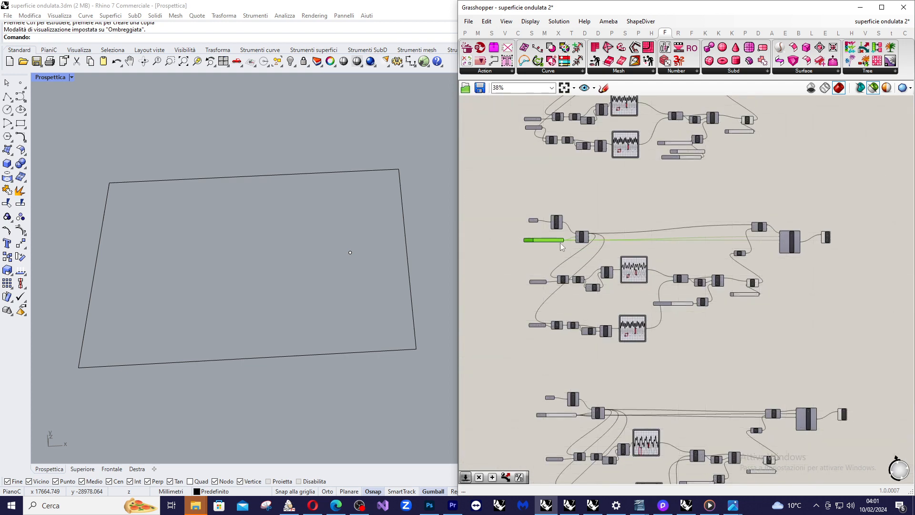
scroll(562, 247, "up", 9)
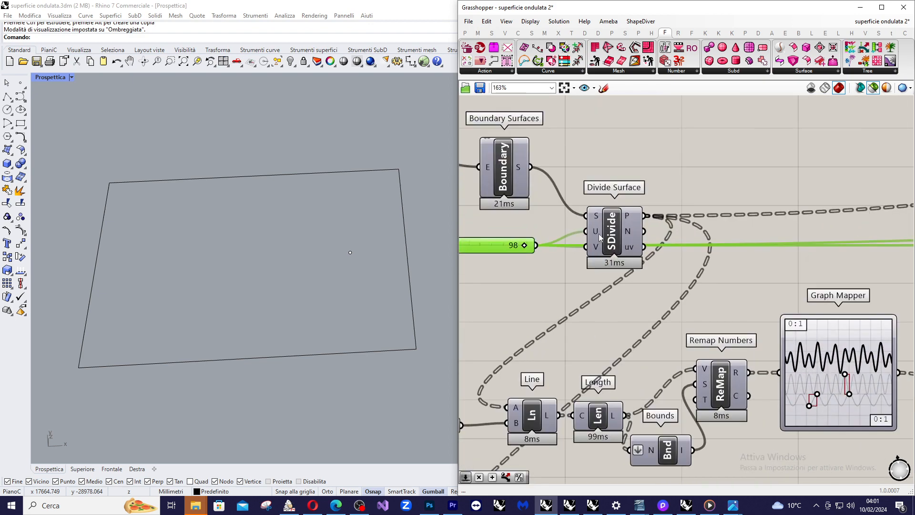
scroll(596, 218, "down", 6)
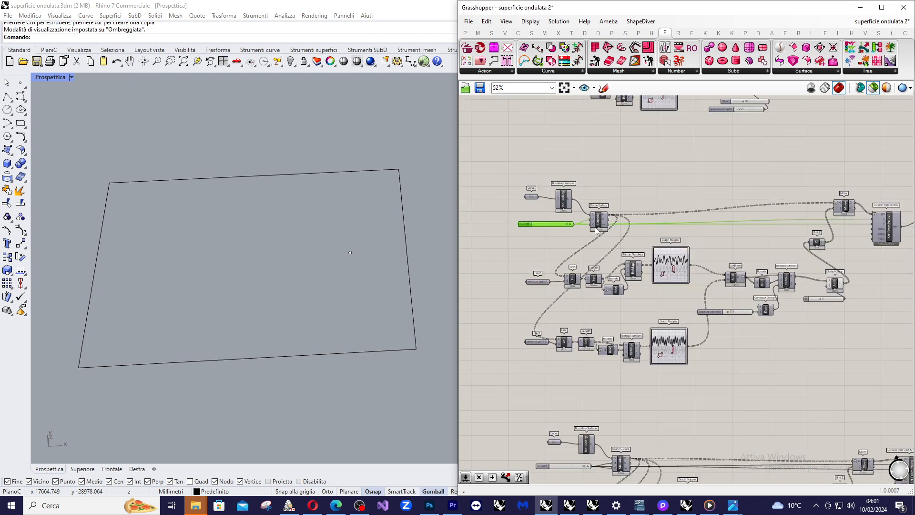
Preview the surface generated by the SurfaceFromPointUV component against the base rectangle.
scroll(700, 235, "up", 4)
left_click(701, 234)
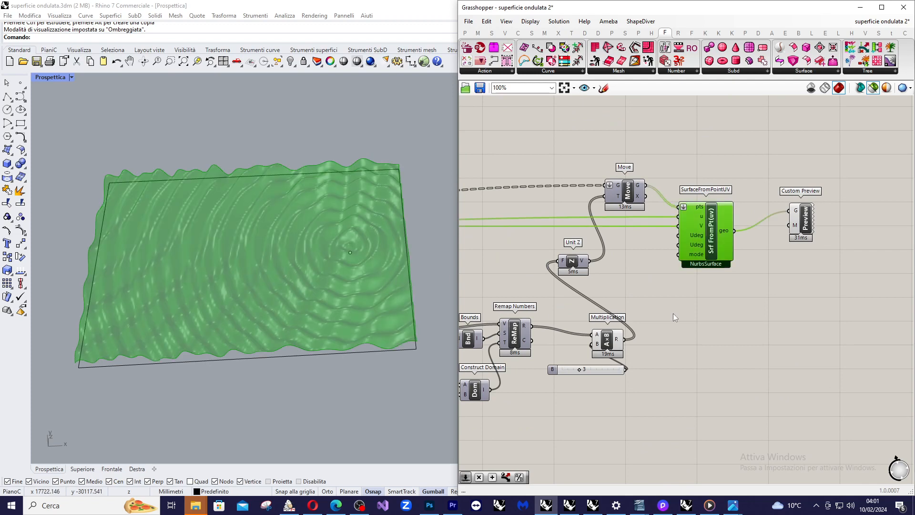
left_click(801, 274)
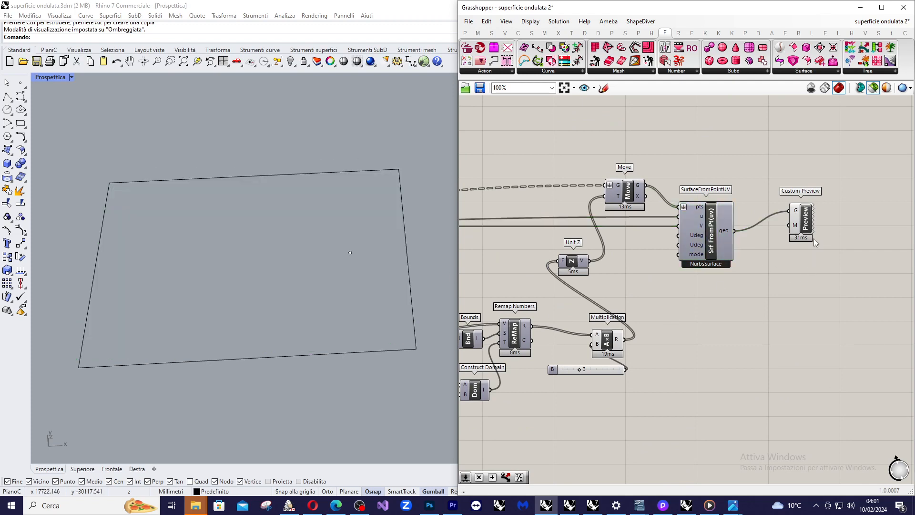
Highlight the Custom Preview component's geometry and set the perspective viewport to the Renderizzata display mode.
scroll(813, 234, "up", 2)
left_click(803, 224)
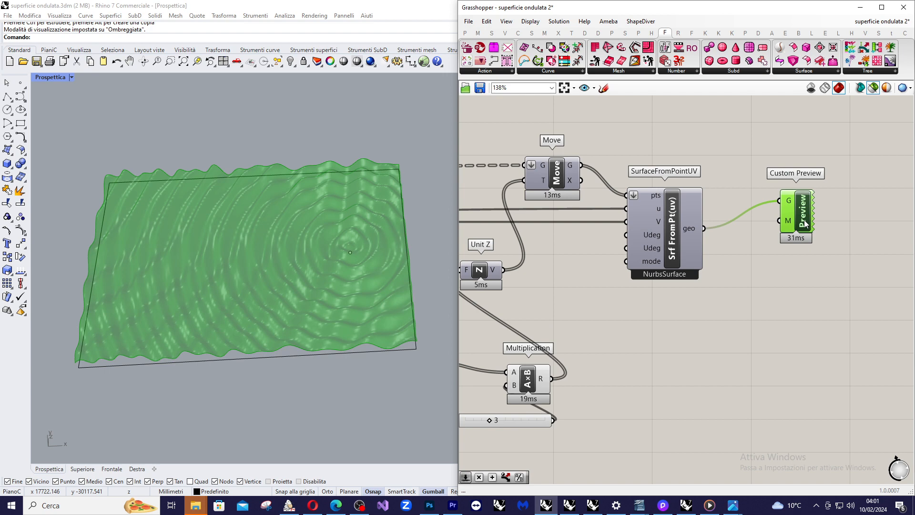
left_click(53, 78)
left_click(63, 133)
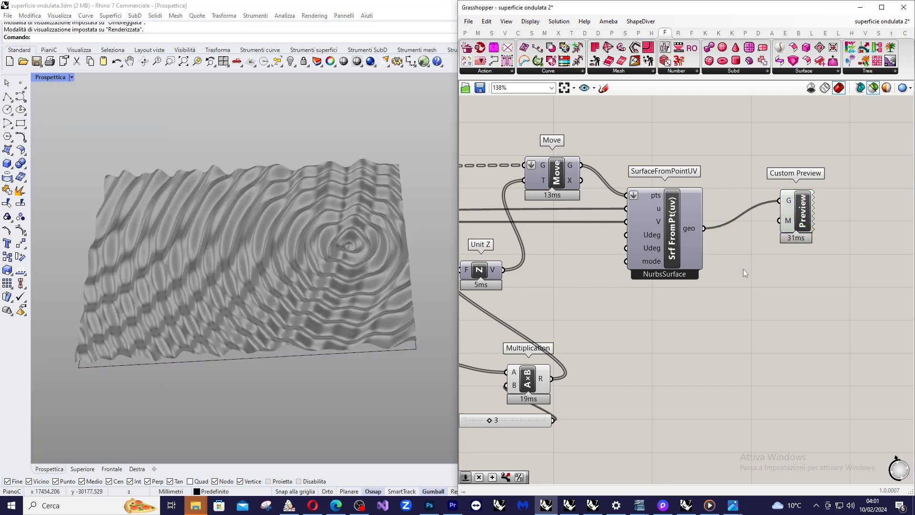
Inspect the options for setting one material on the Custom Preview component's Material input.
scroll(814, 210, "up", 3)
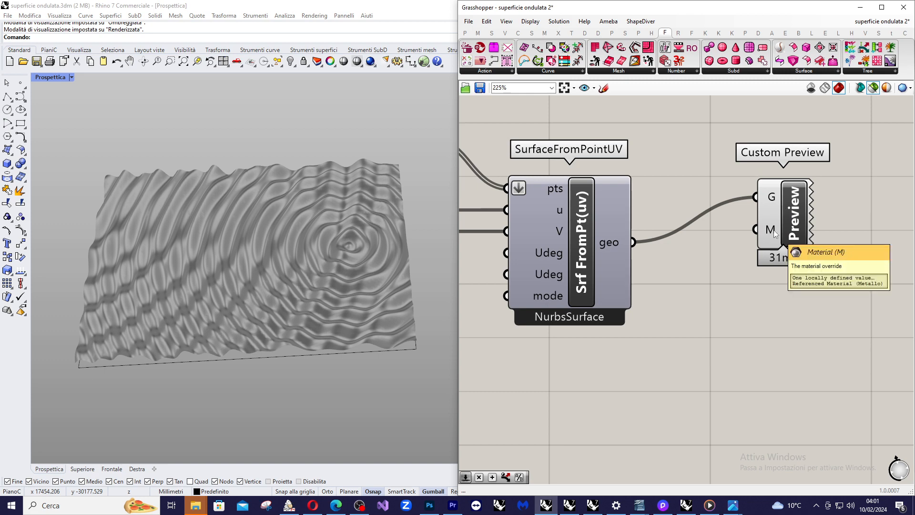
right_click(775, 233)
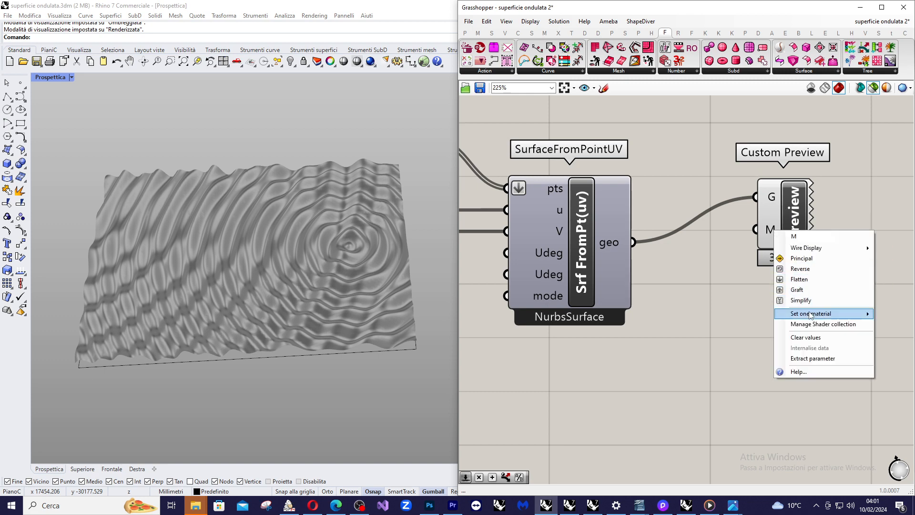
mouse_move(810, 316)
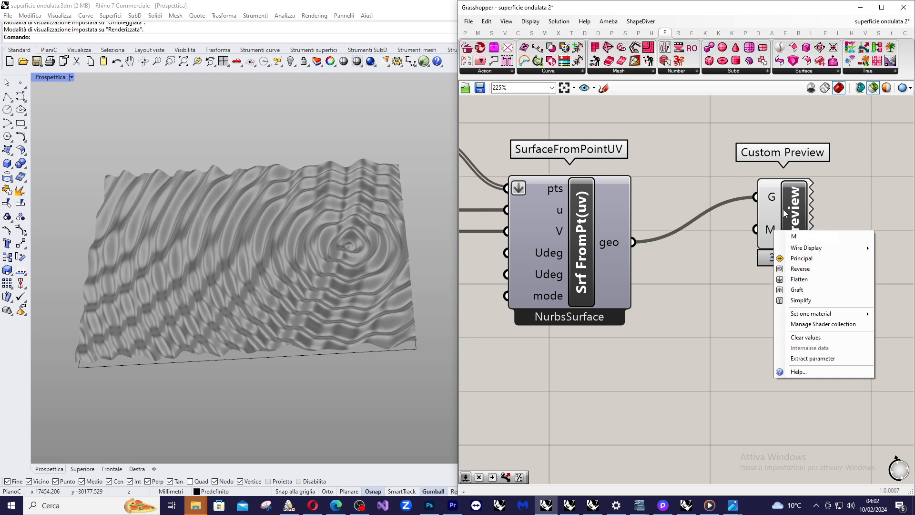
Shift the Custom Preview component slightly closer to SurfaceFromPointUV and deselect it.
left_click_drag(791, 204, 779, 209)
left_click(837, 207)
scroll(834, 207, "down", 3)
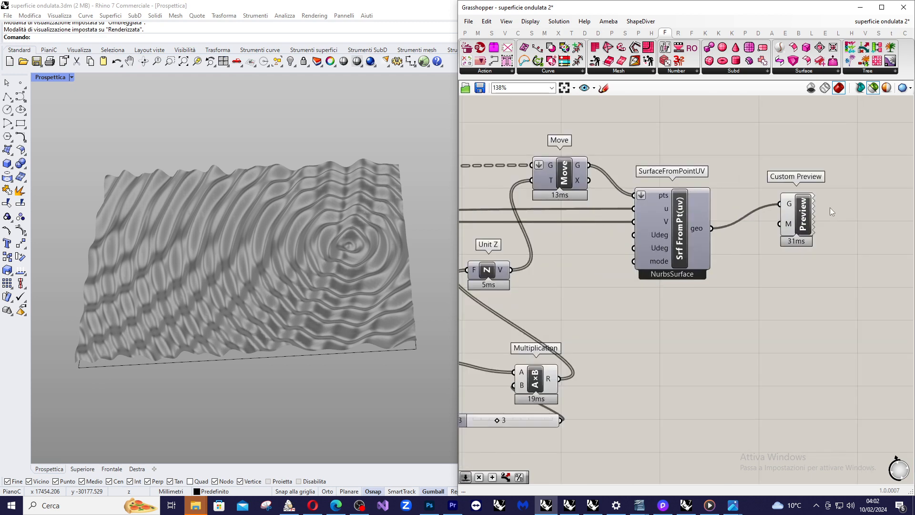